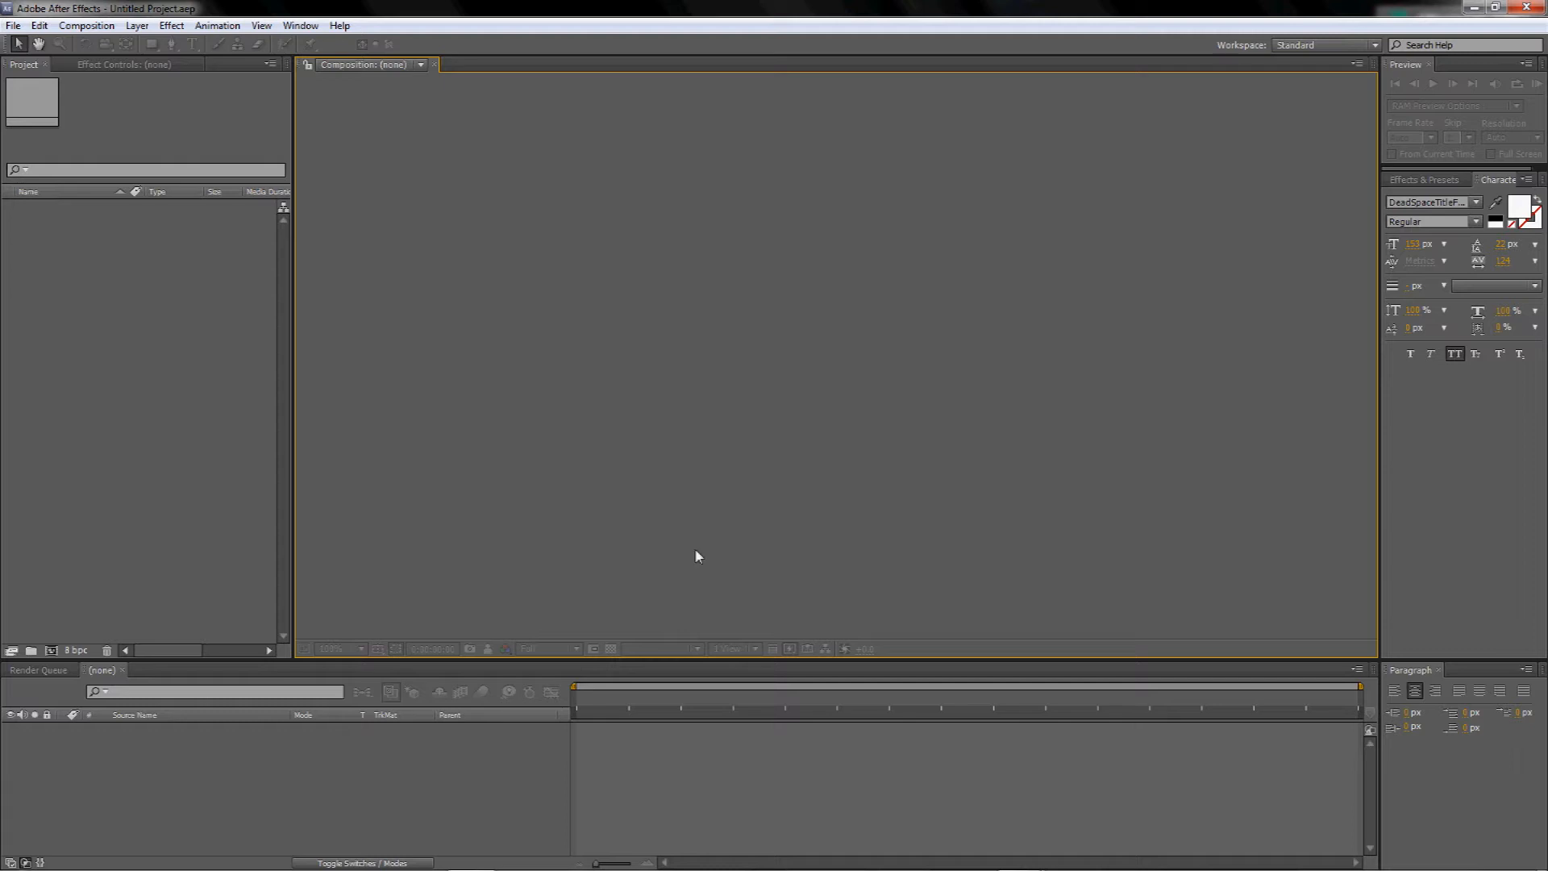
Create a new composition with the HDV/HDTV 720 25 preset and a 10-second duration.
{"action": "left_click", "coordinate": [86, 25]}
{"action": "left_click", "coordinate": [99, 47]}
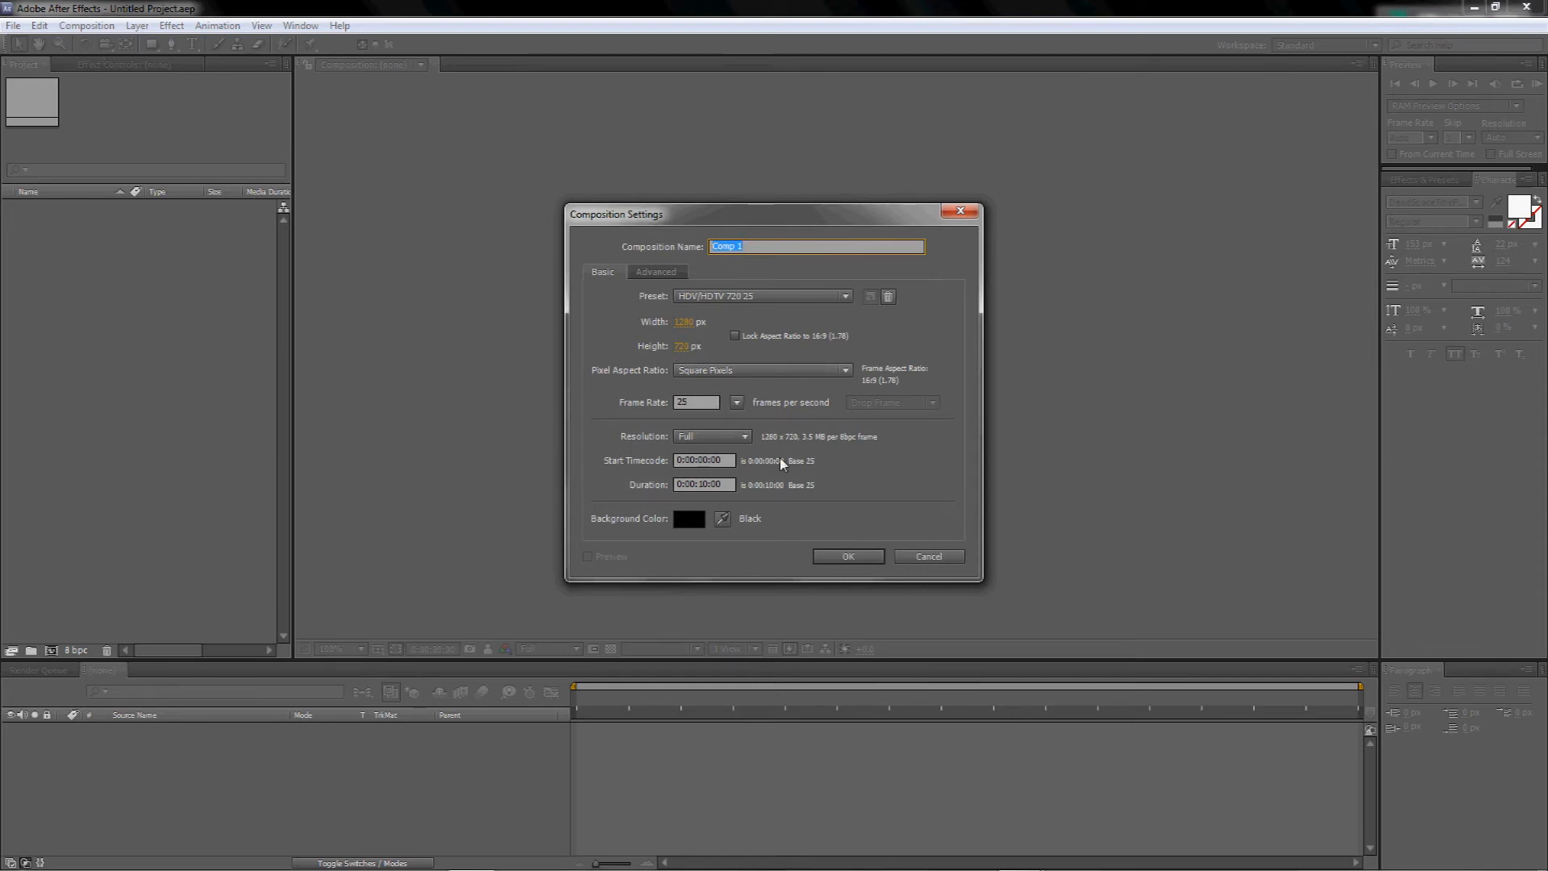
{"action": "left_click", "coordinate": [847, 557]}
{"action": "scroll", "coordinate": [841, 431], "scroll_direction": "down", "scroll_amount": 1}
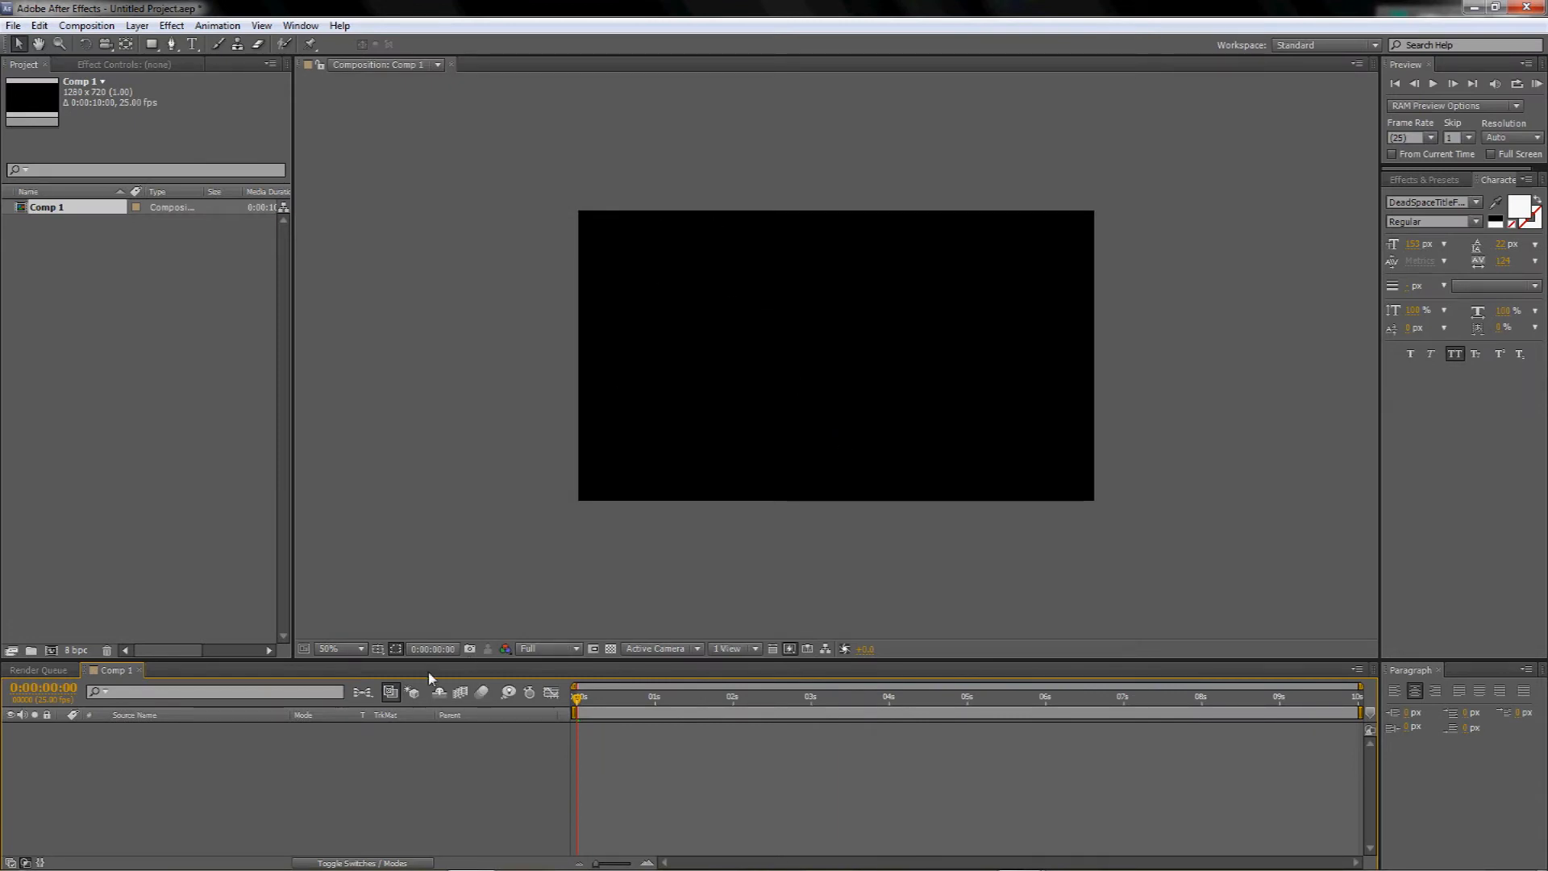
Add a black solid layer at the full composition size of 1280 x 720 px.
{"action": "right_click", "coordinate": [260, 762]}
{"action": "mouse_move", "coordinate": [355, 612]}
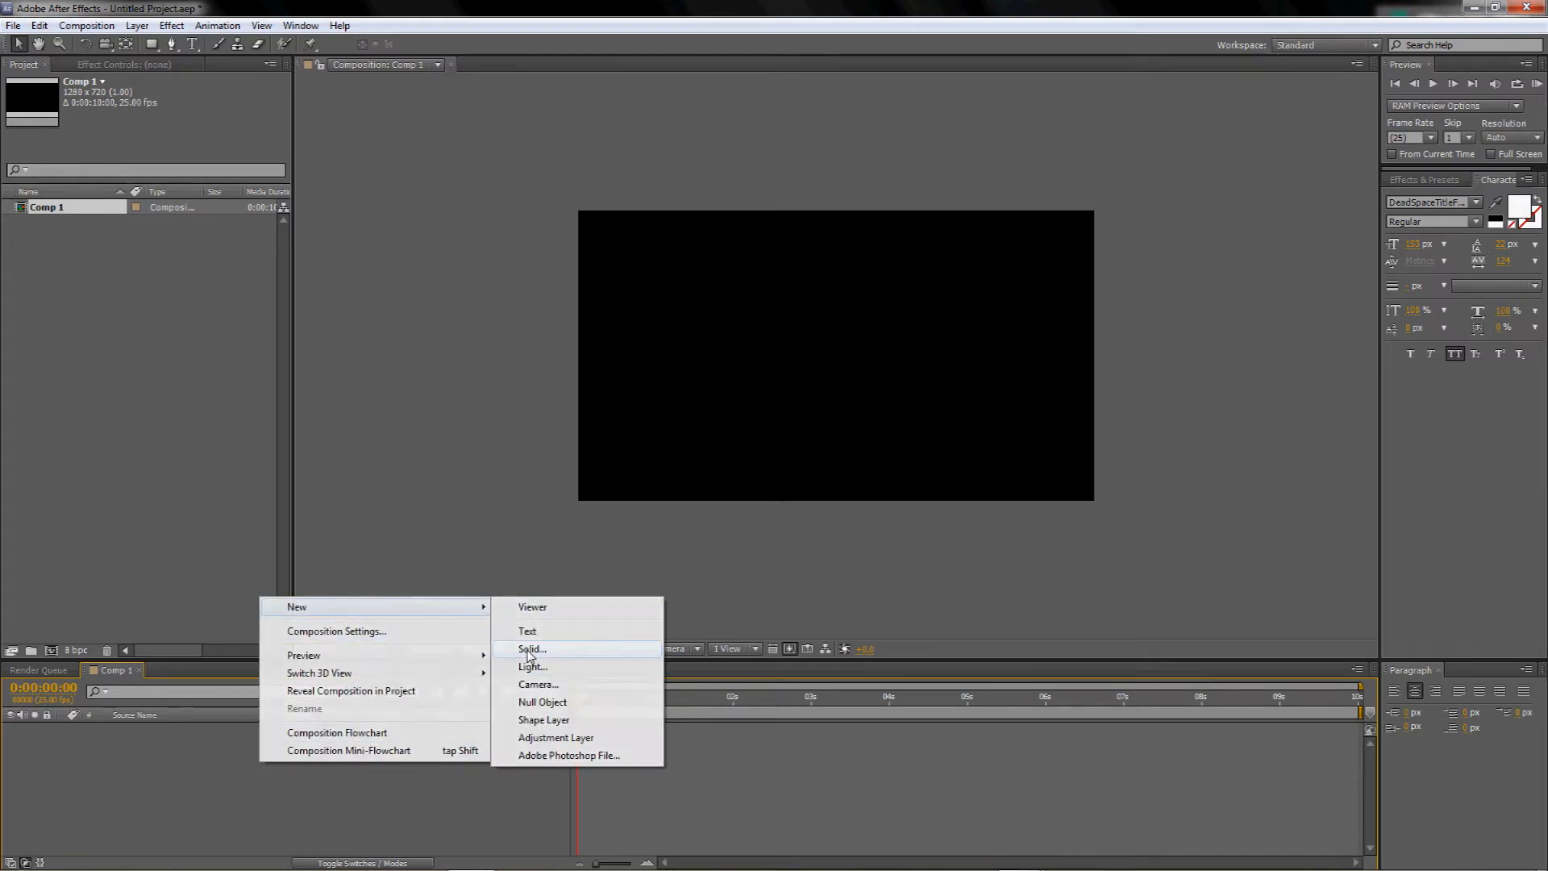
{"action": "left_click", "coordinate": [530, 649]}
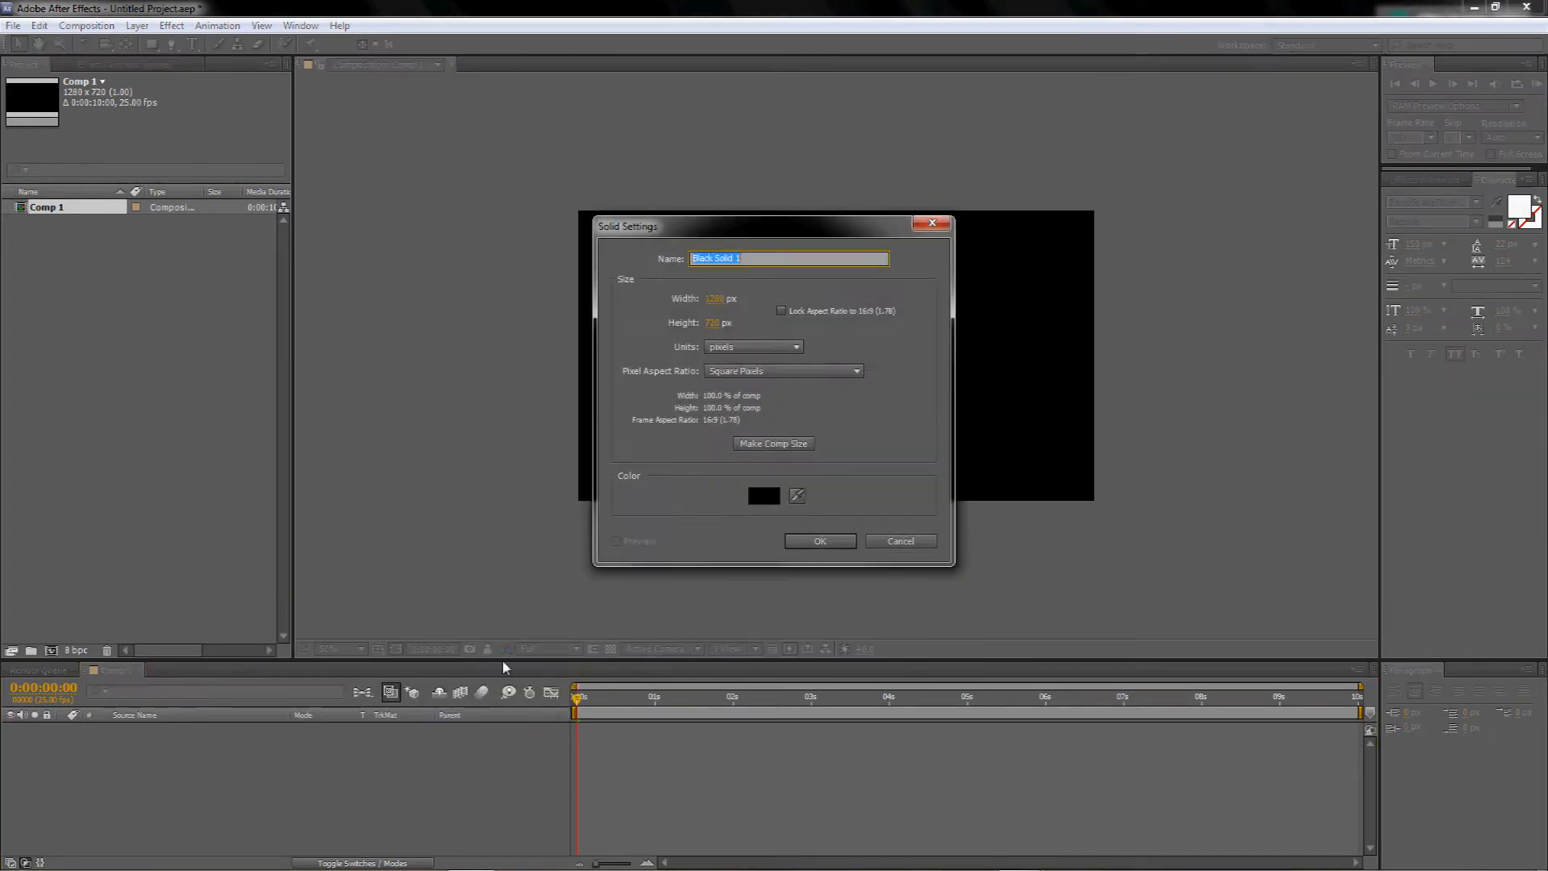
{"action": "left_click", "coordinate": [806, 541]}
Apply the Ramp effect from the Generate category to the black solid.
{"action": "left_click", "coordinate": [174, 25]}
{"action": "mouse_move", "coordinate": [276, 401]}
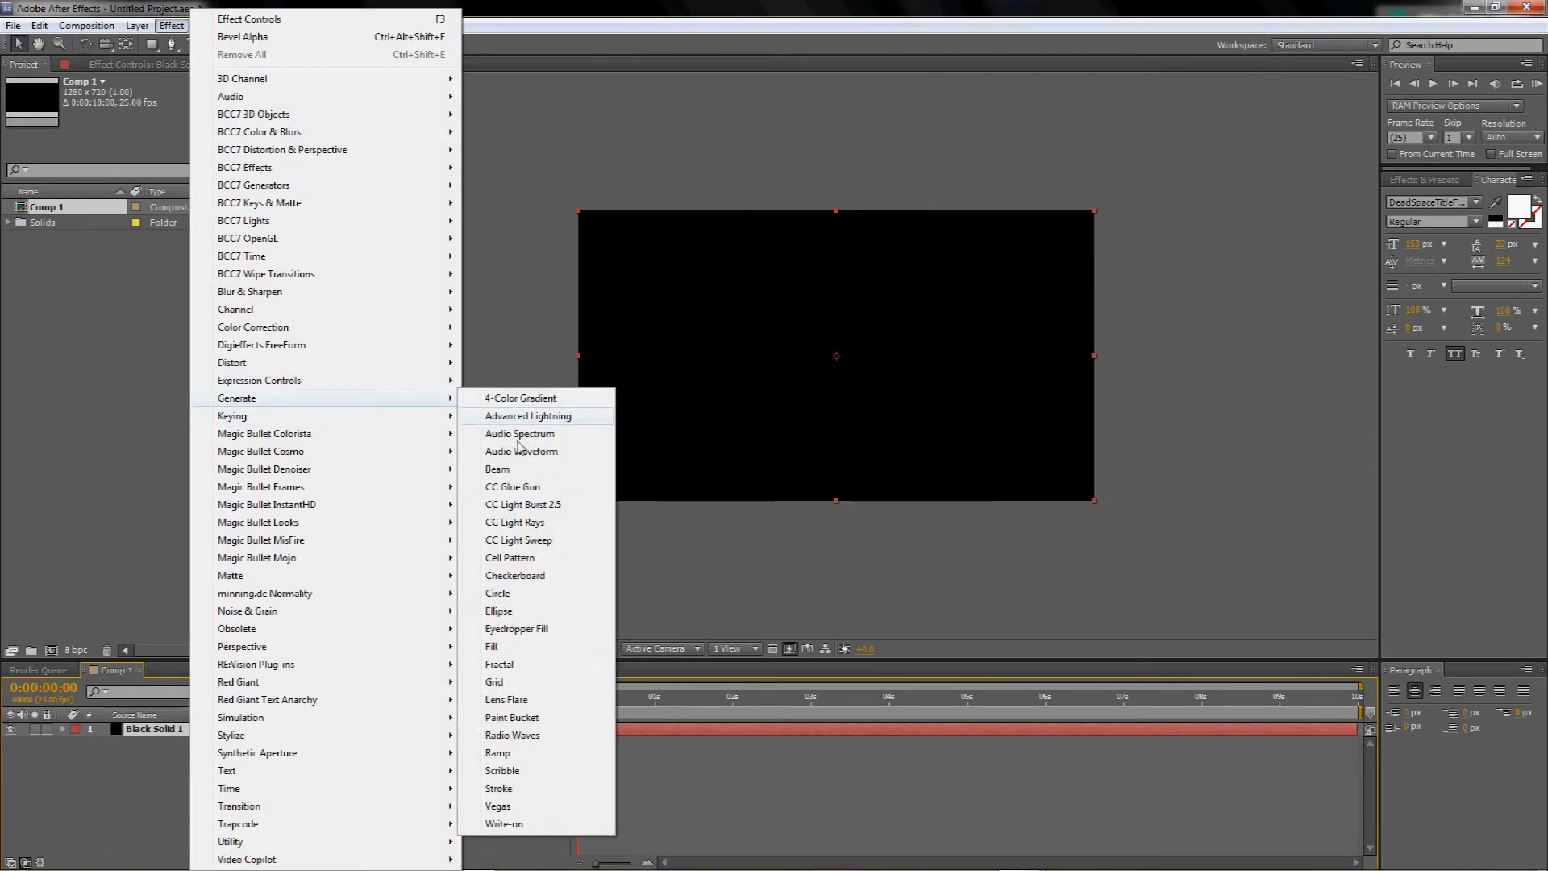
{"action": "left_click", "coordinate": [506, 751]}
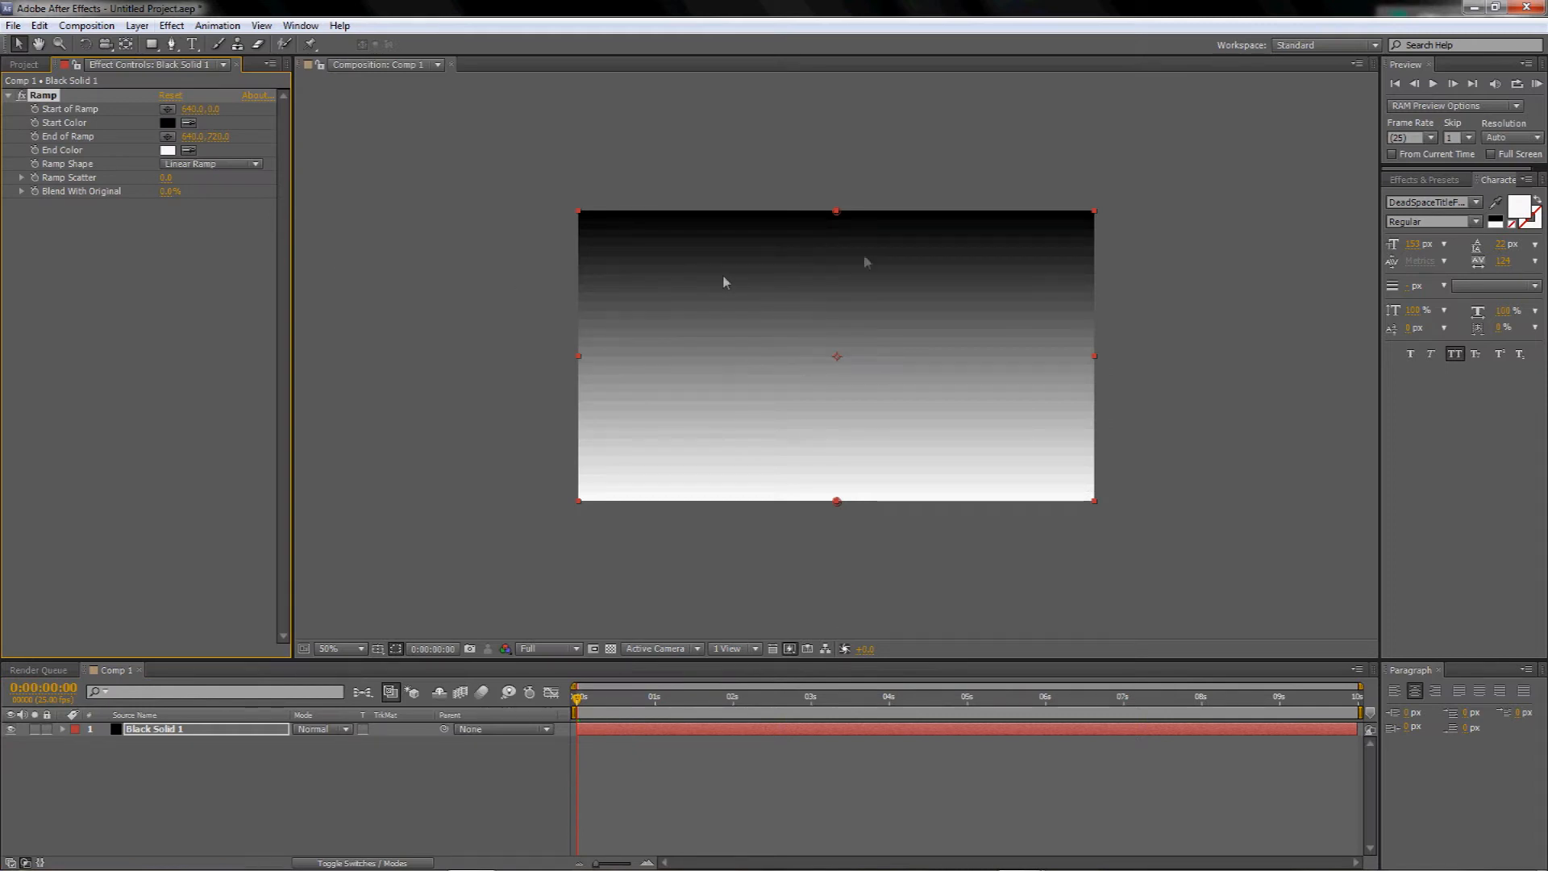
Set the Ramp effect's start color to dark blue 0E0582.
{"action": "left_click", "coordinate": [167, 122]}
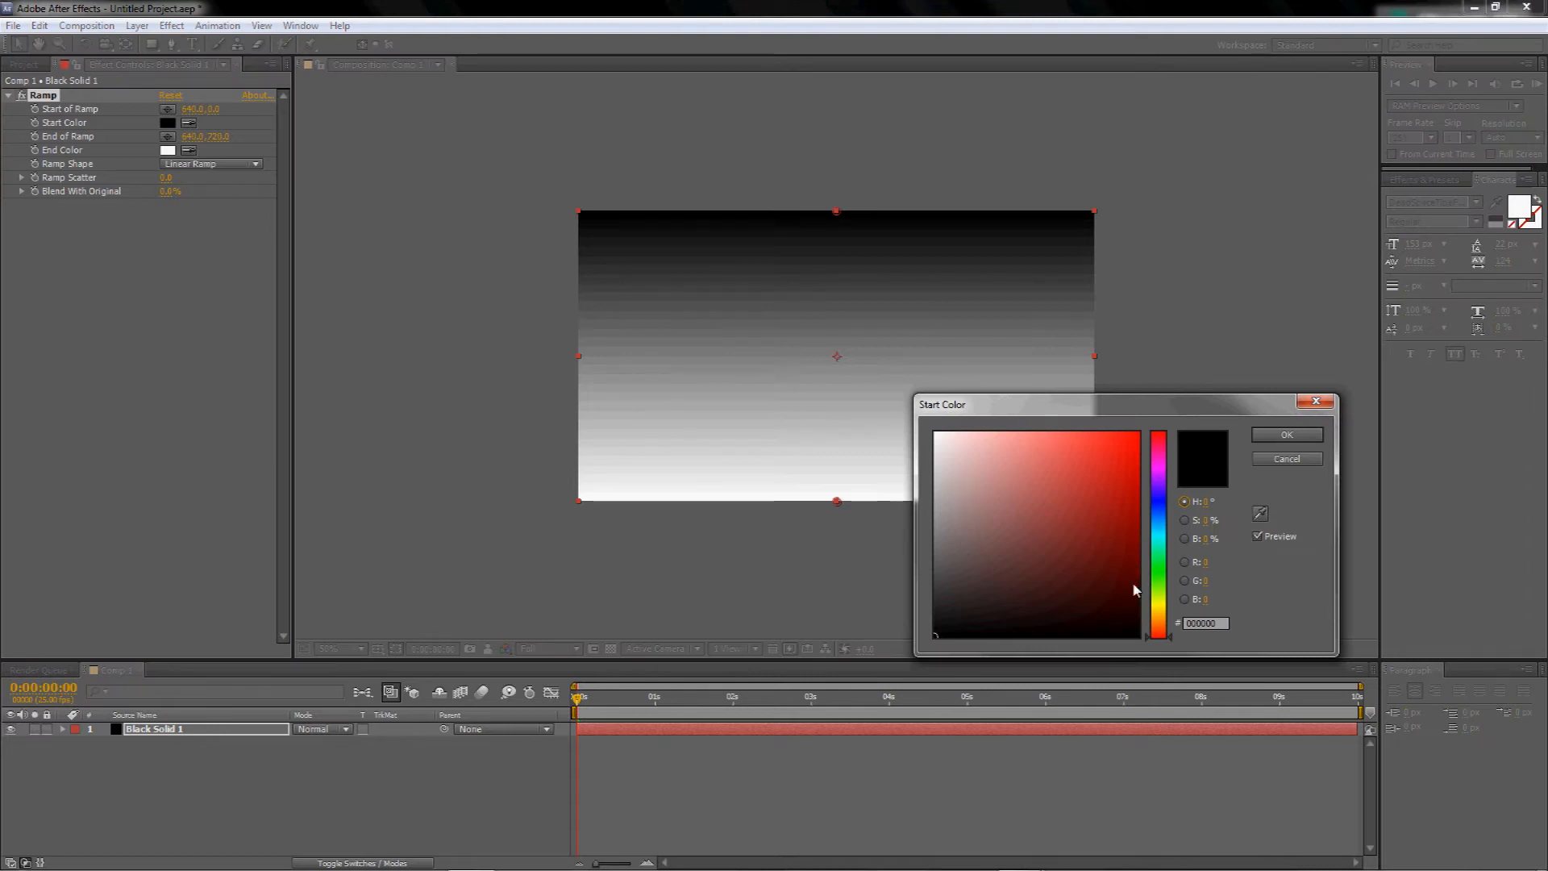
{"action": "left_click", "coordinate": [1162, 499]}
{"action": "left_click", "coordinate": [1129, 535]}
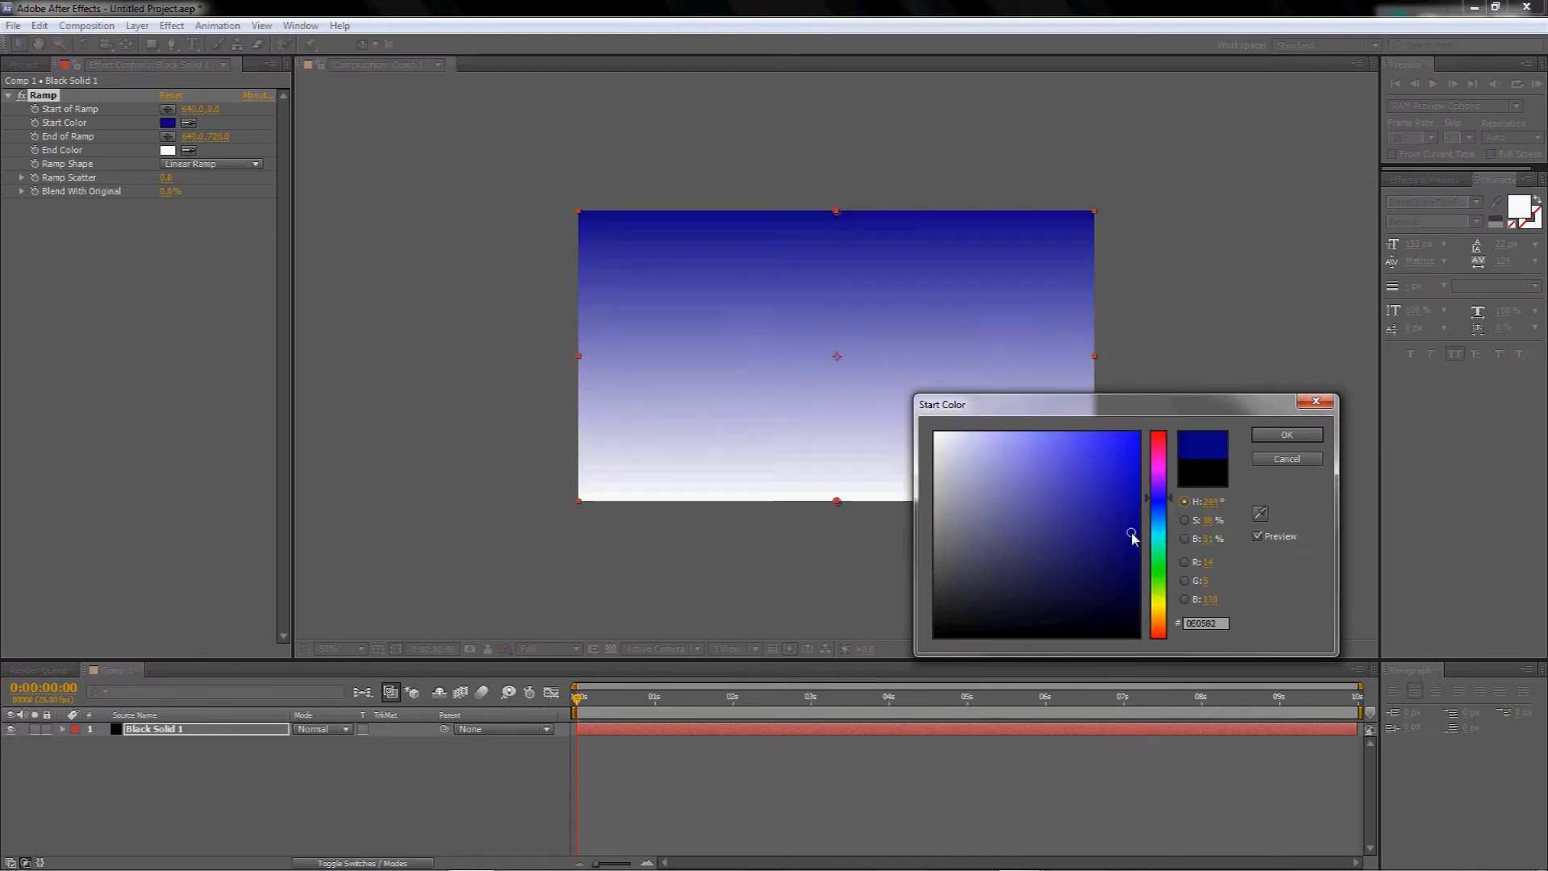
{"action": "left_click", "coordinate": [1282, 435]}
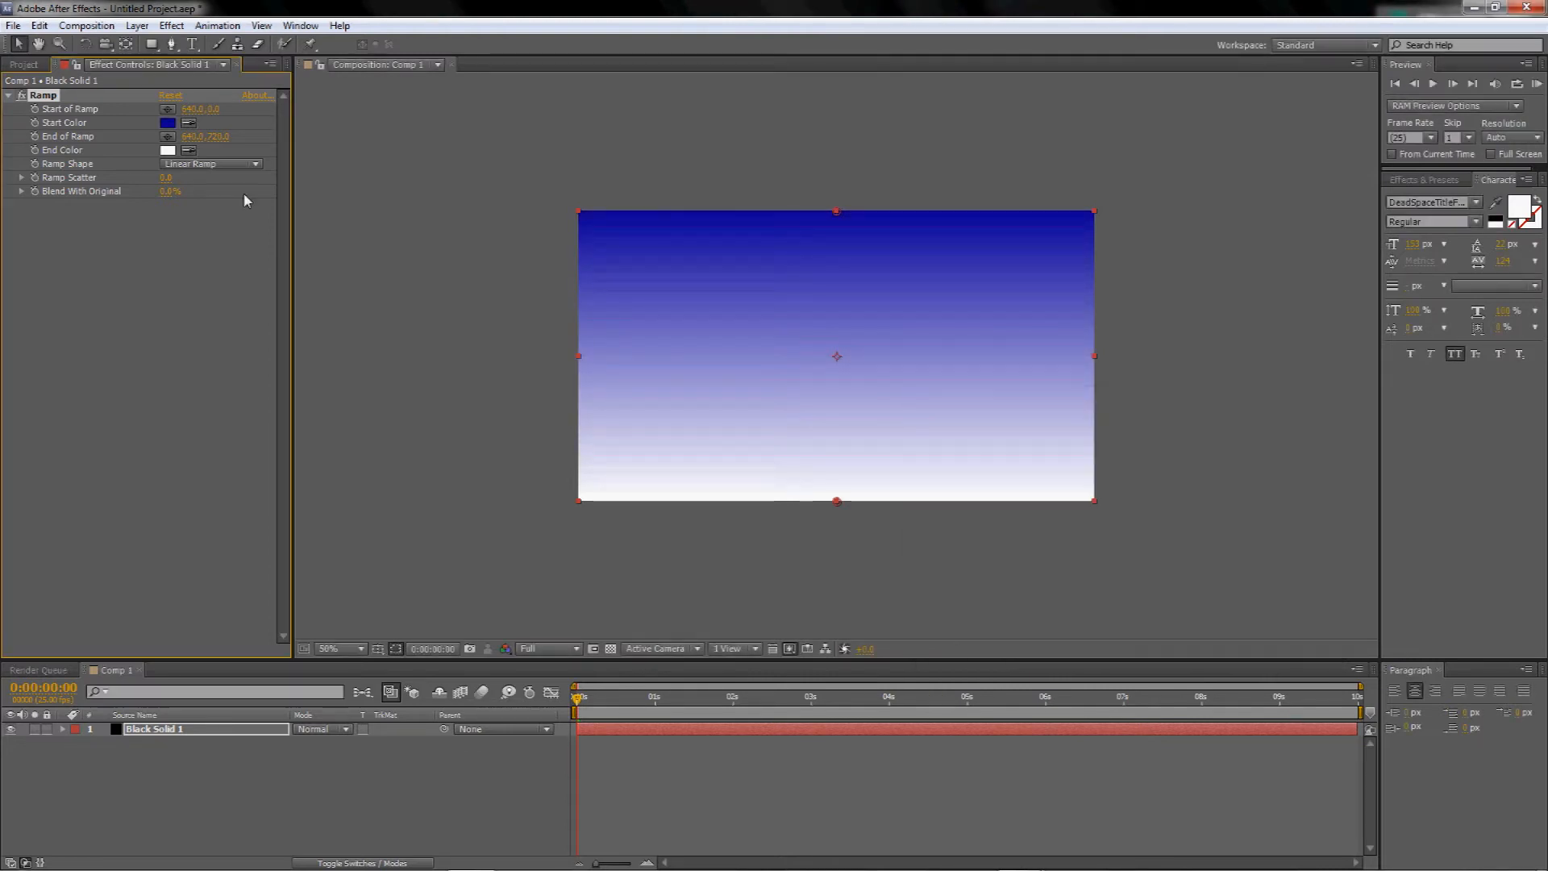
Set the Ramp effect's end color to black 000000.
{"action": "left_click", "coordinate": [167, 150]}
{"action": "left_click", "coordinate": [943, 625]}
{"action": "left_click_drag", "start_coordinate": [945, 628], "coordinate": [935, 645]}
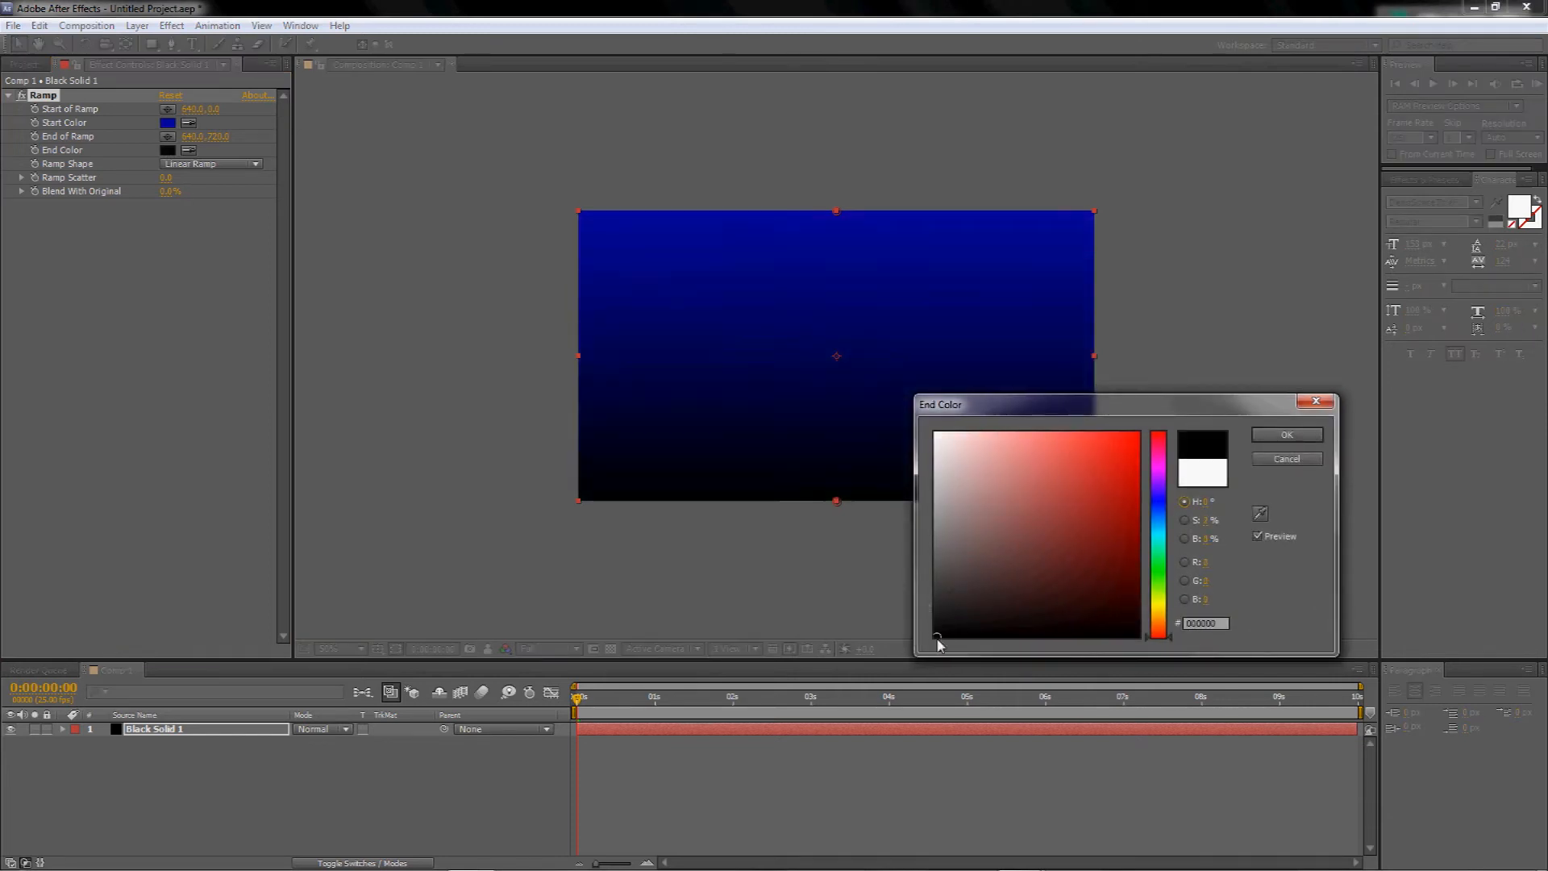
{"action": "left_click", "coordinate": [1284, 437]}
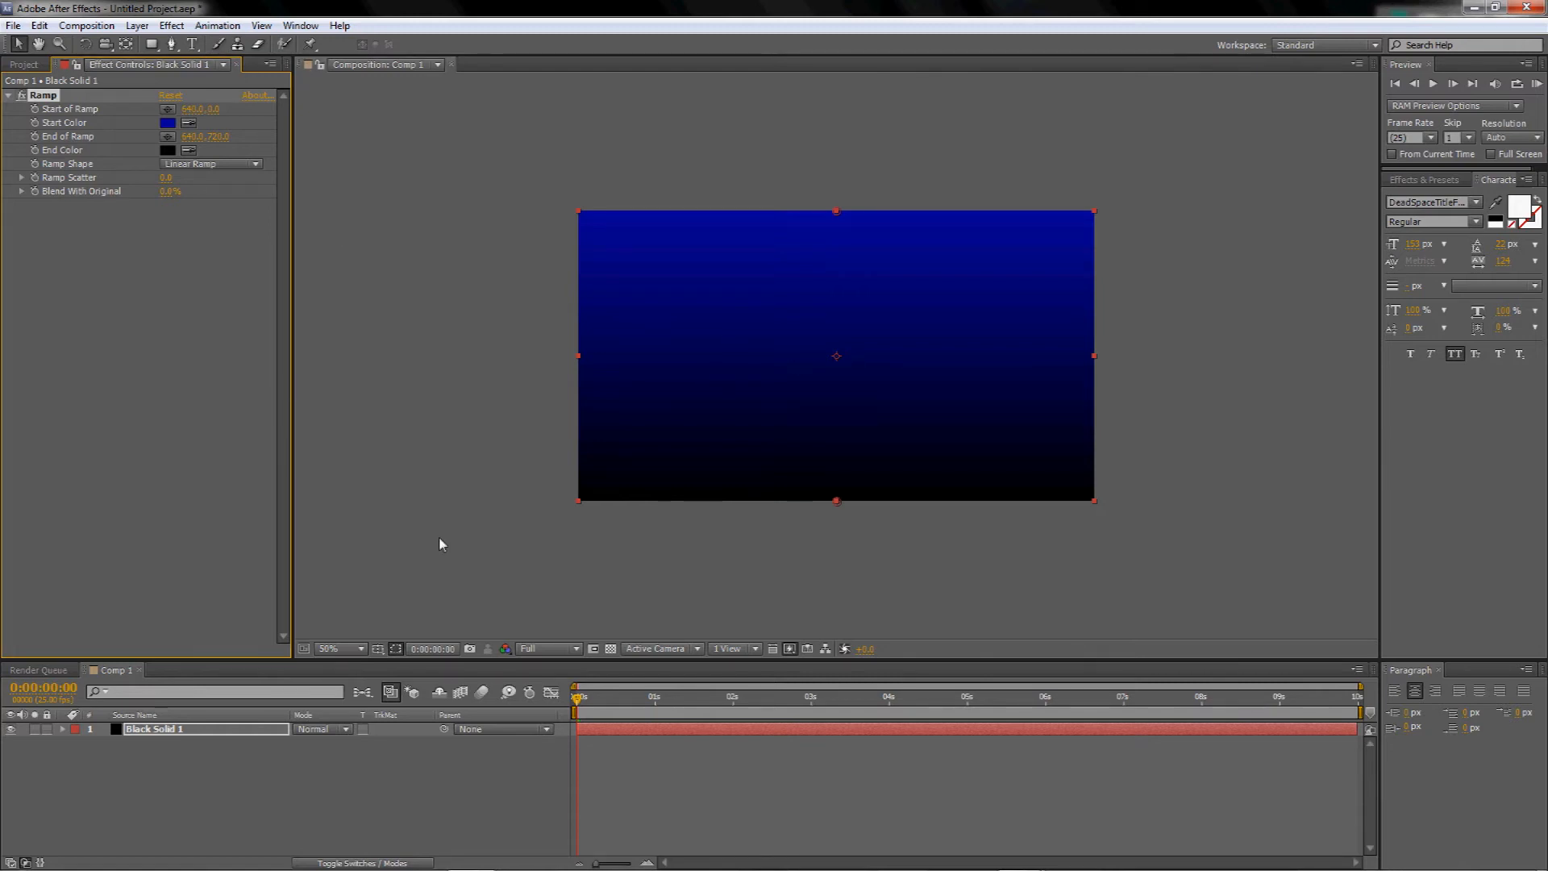
Add a text layer reading DEADSPACE near the middle of the composition.
{"action": "left_click", "coordinate": [192, 44]}
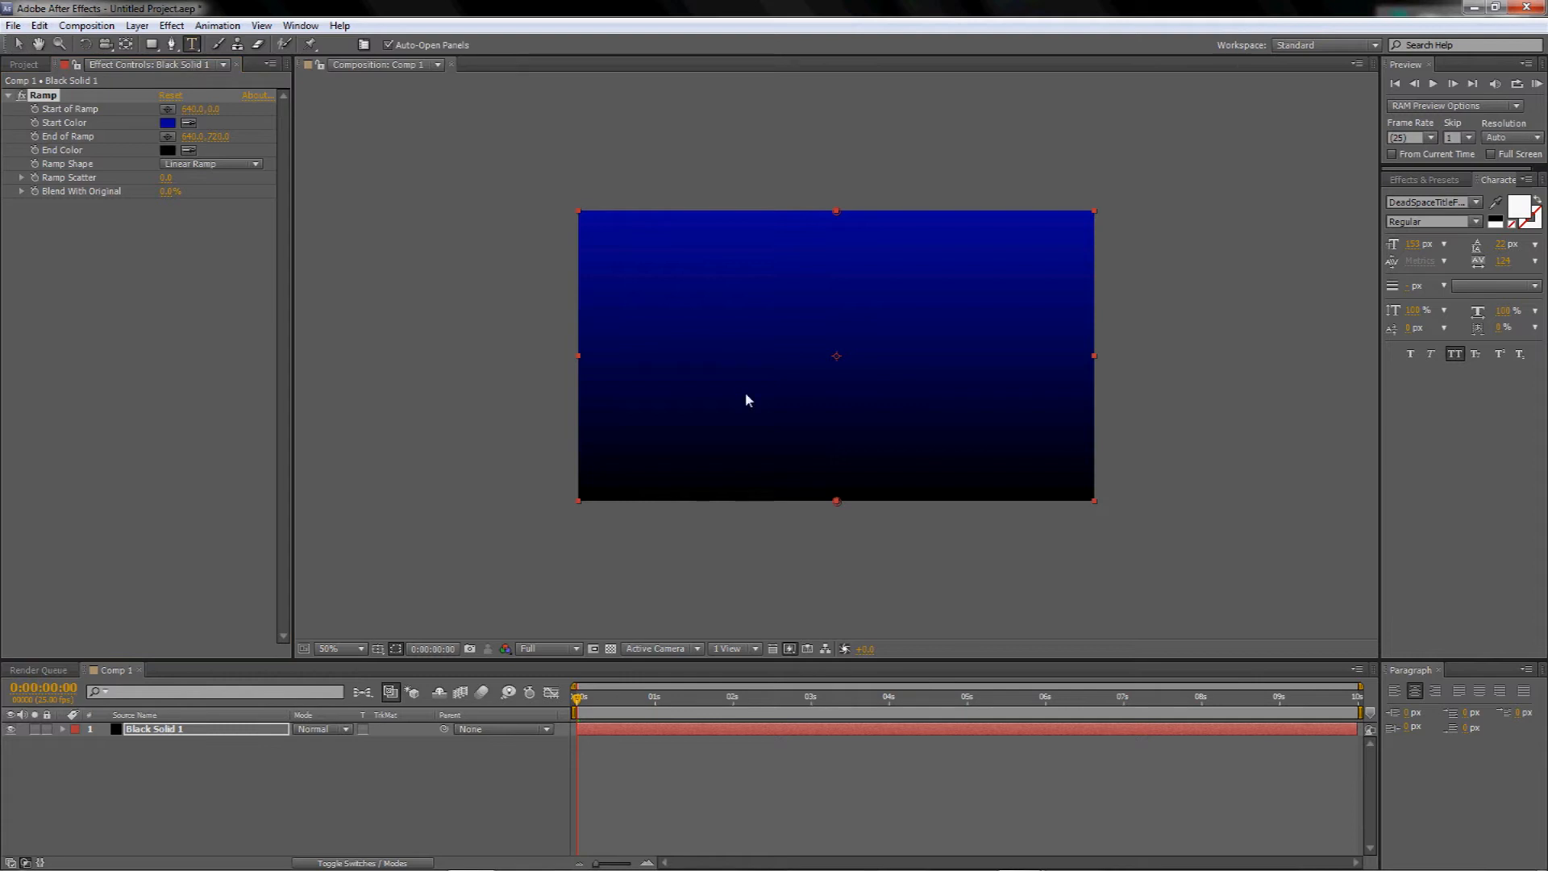
{"action": "left_click", "coordinate": [884, 355]}
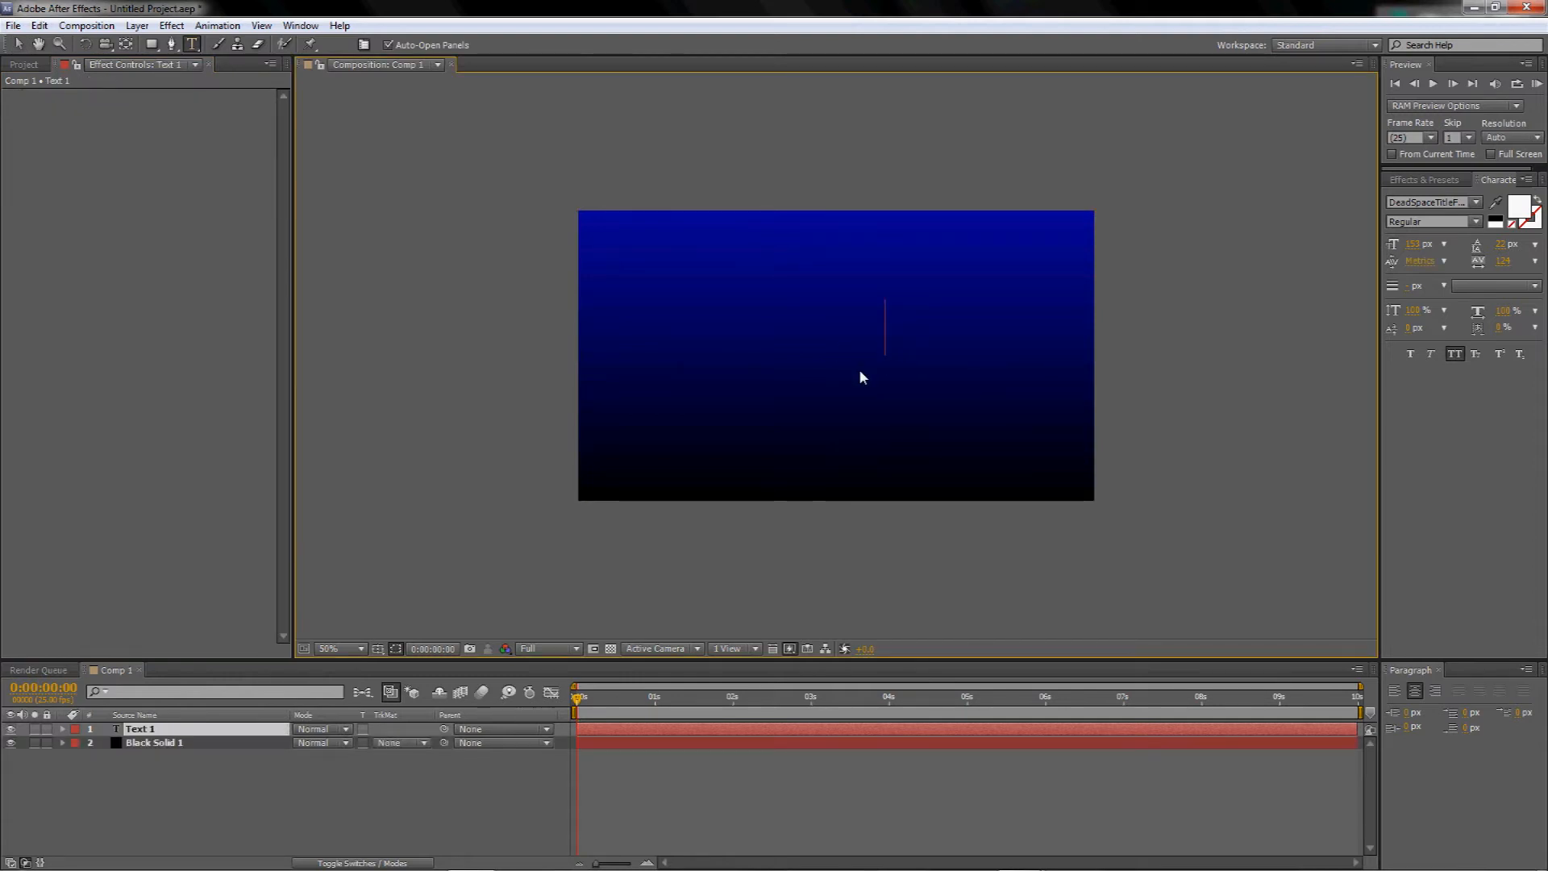
{"action": "type", "text": "EPI"}
{"action": "key", "text": "BackSpace"}
{"action": "key", "text": "BackSpace"}
{"action": "key", "text": "BackSpace"}
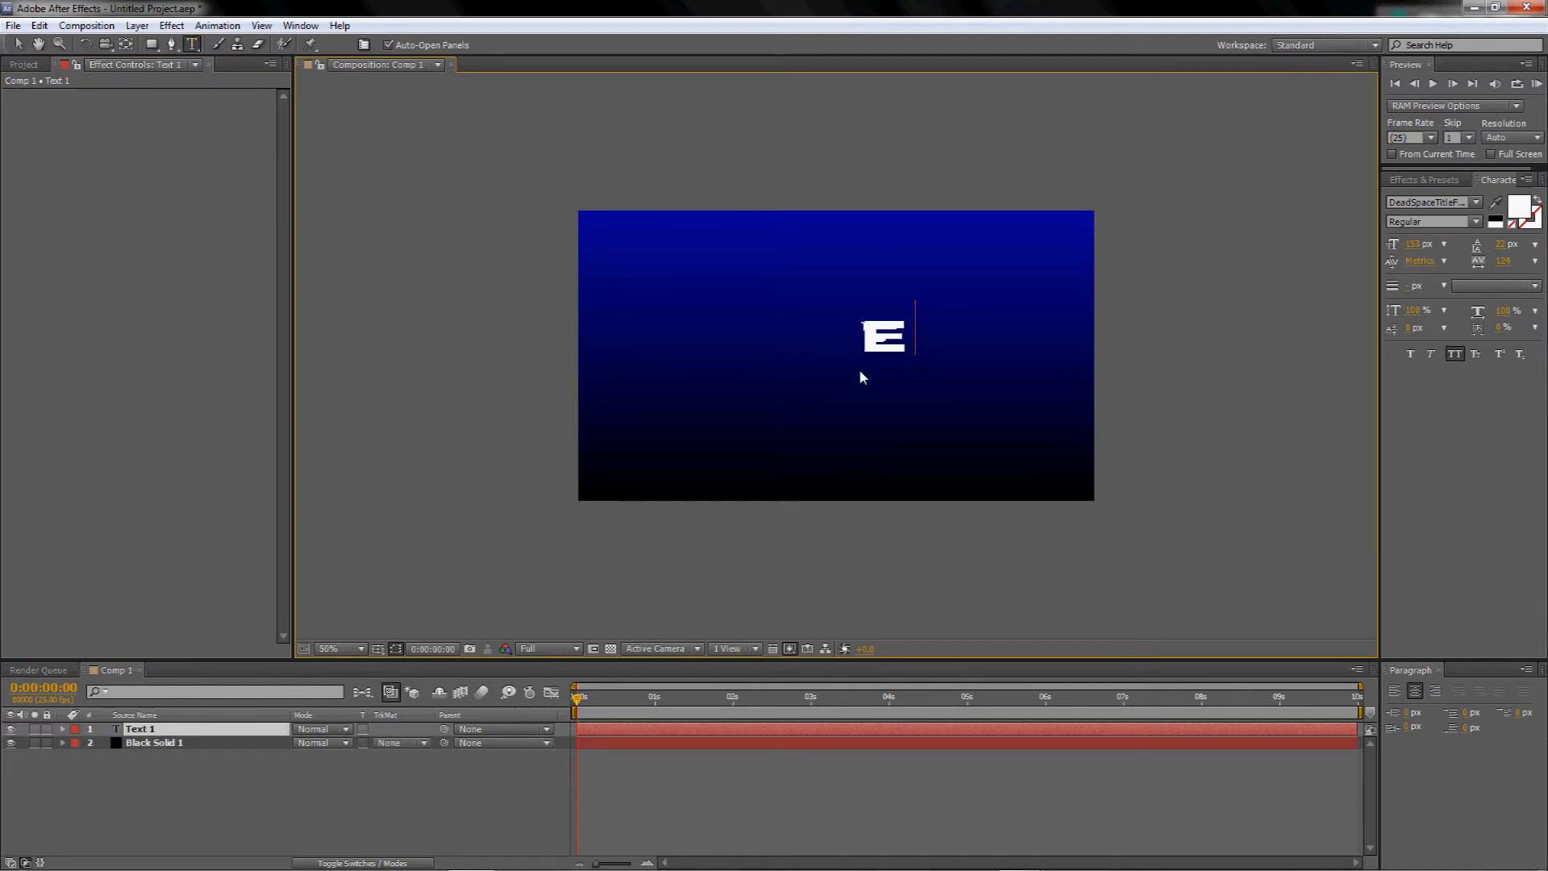
{"action": "type", "text": "DEAD"}
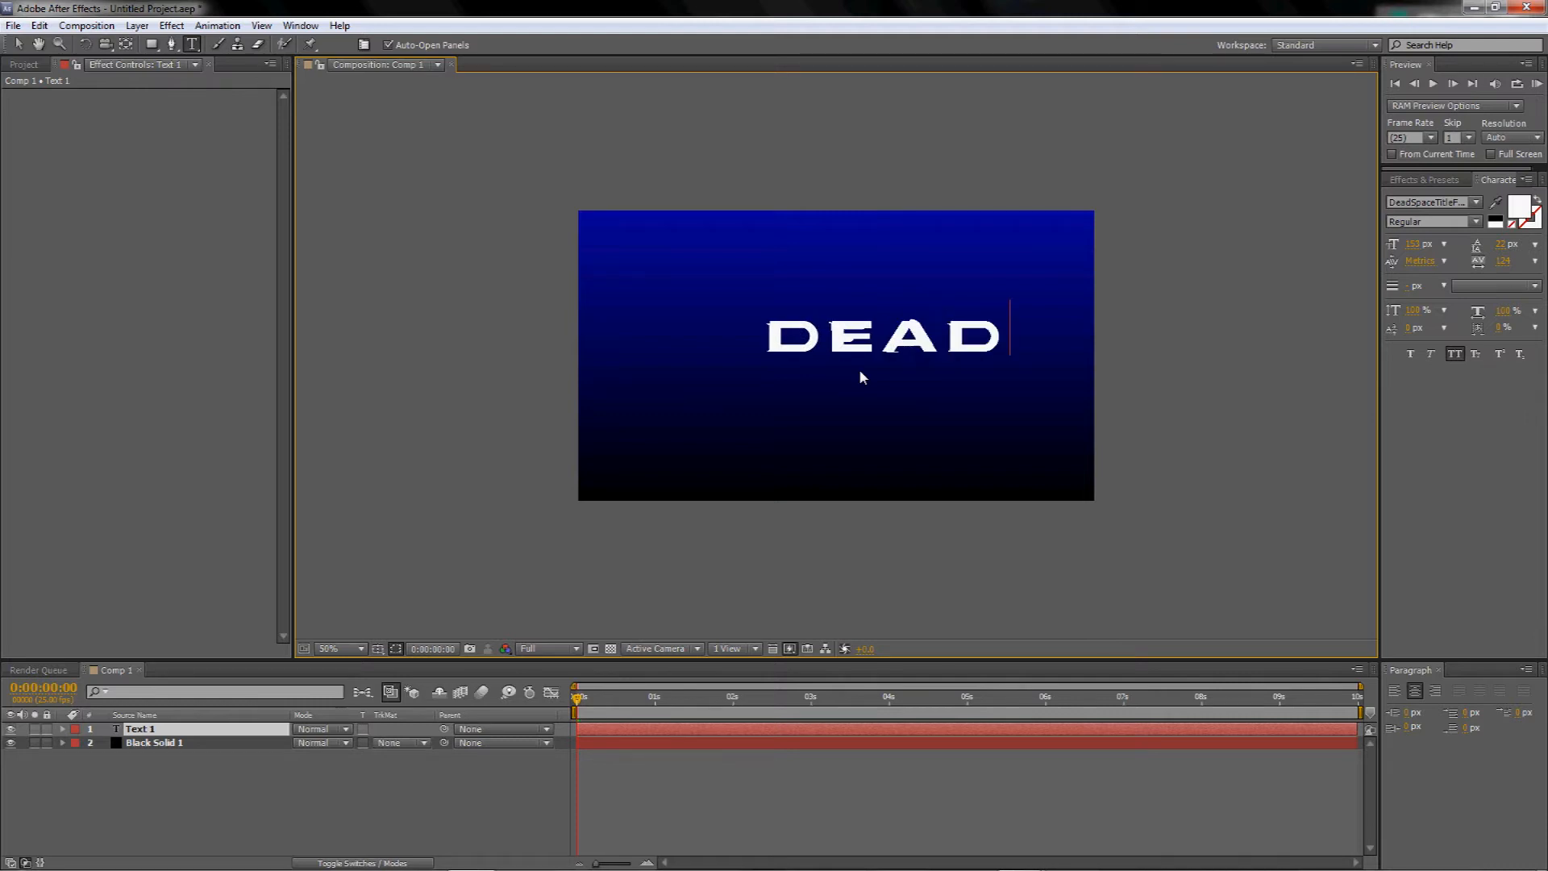
{"action": "type", "text": "SPACE"}
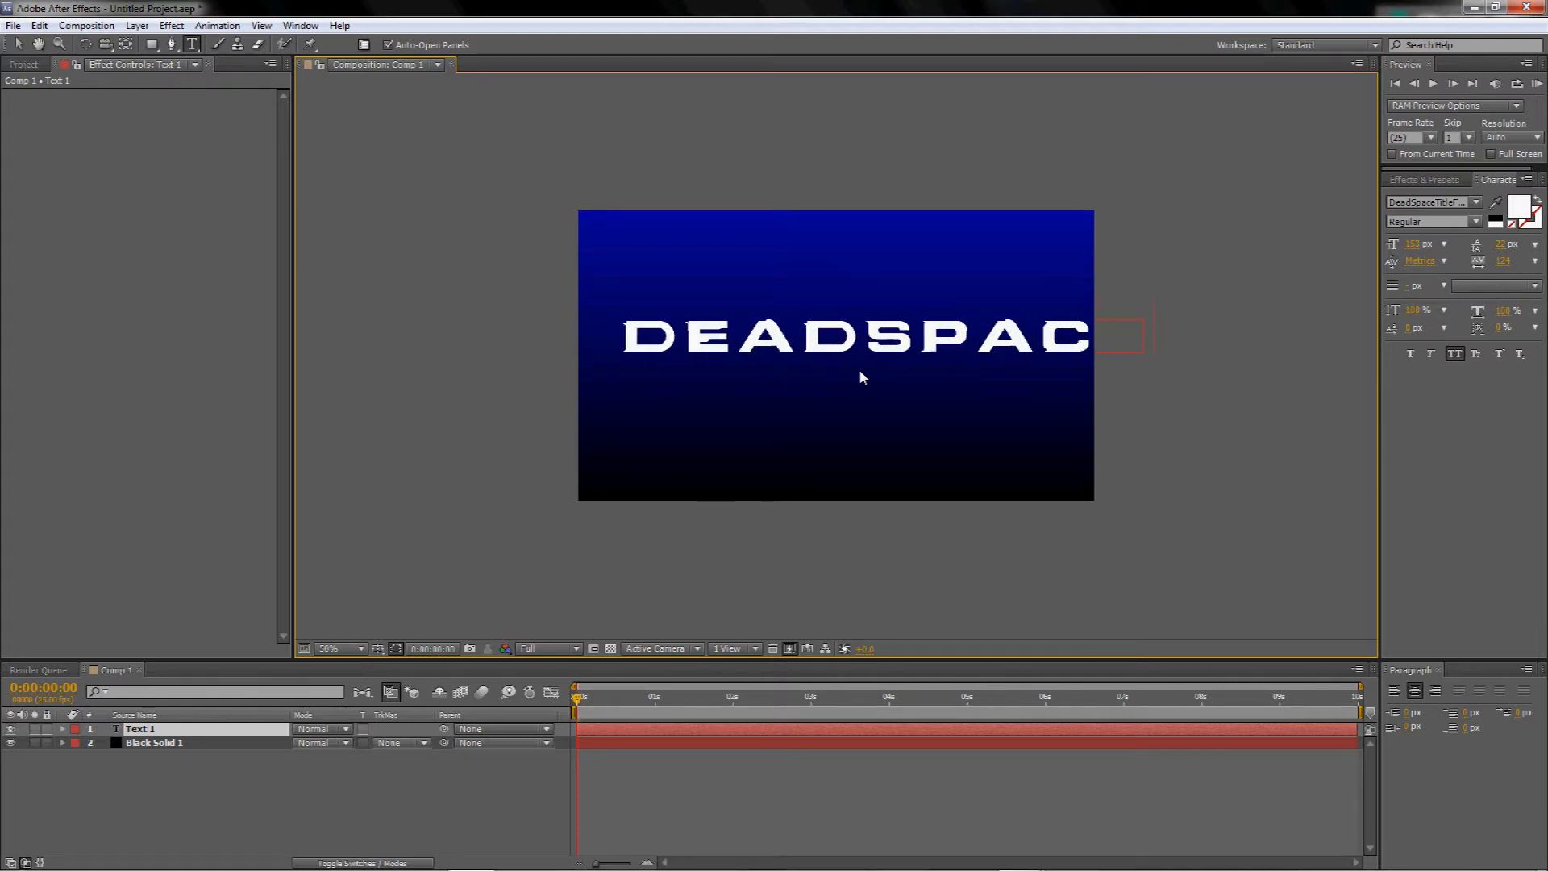
Reduce the DEADSPACE text's font size to fit the frame and center it slightly below the middle of the composition.
{"action": "left_click", "coordinate": [18, 43]}
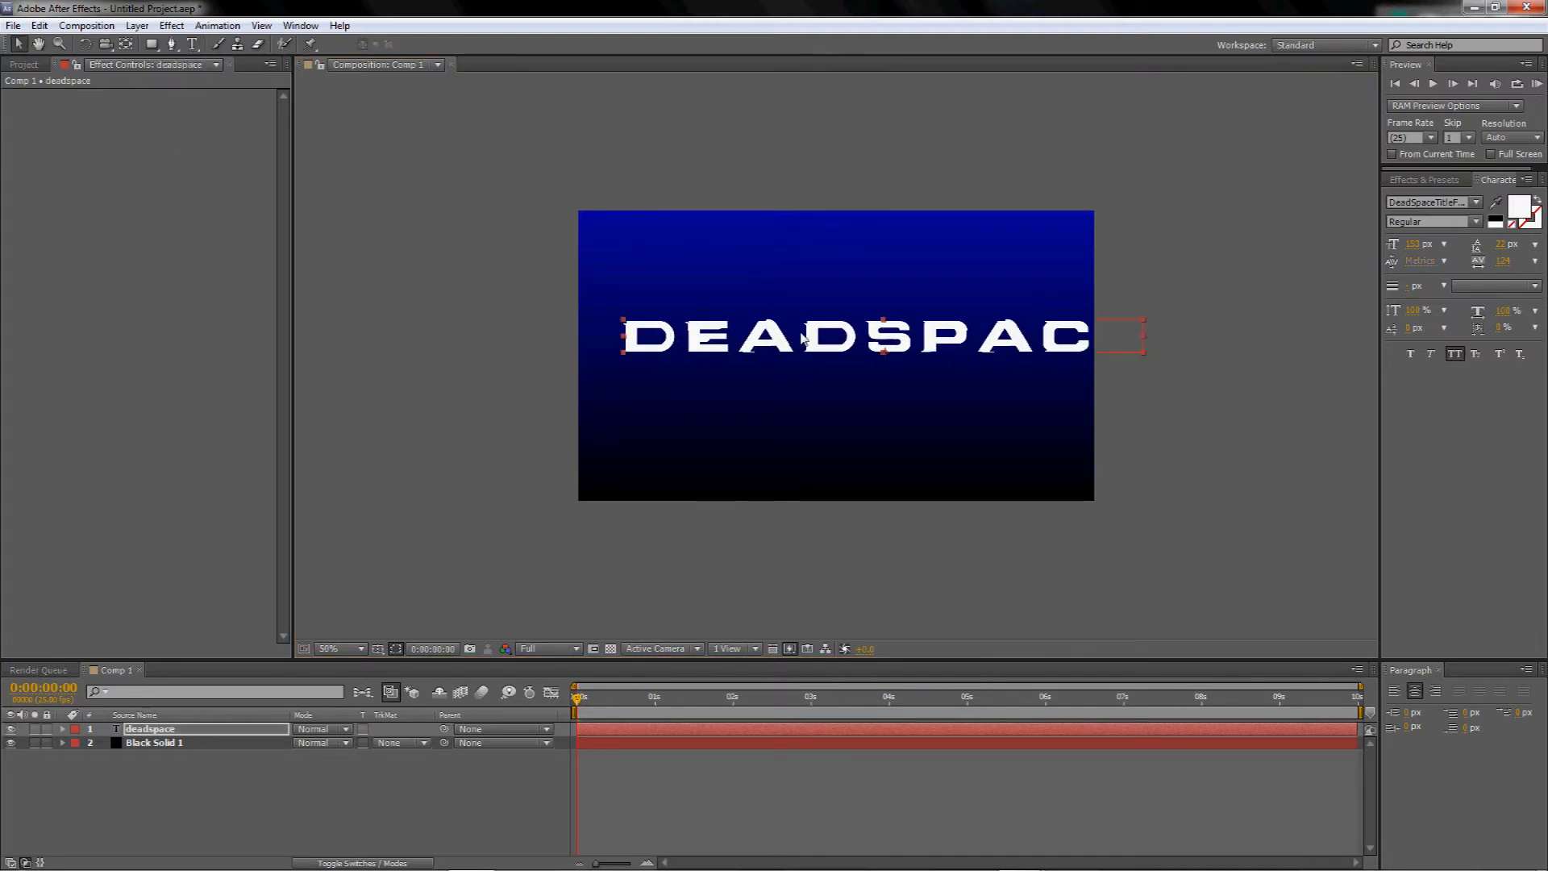
{"action": "left_click_drag", "start_coordinate": [767, 343], "coordinate": [721, 355]}
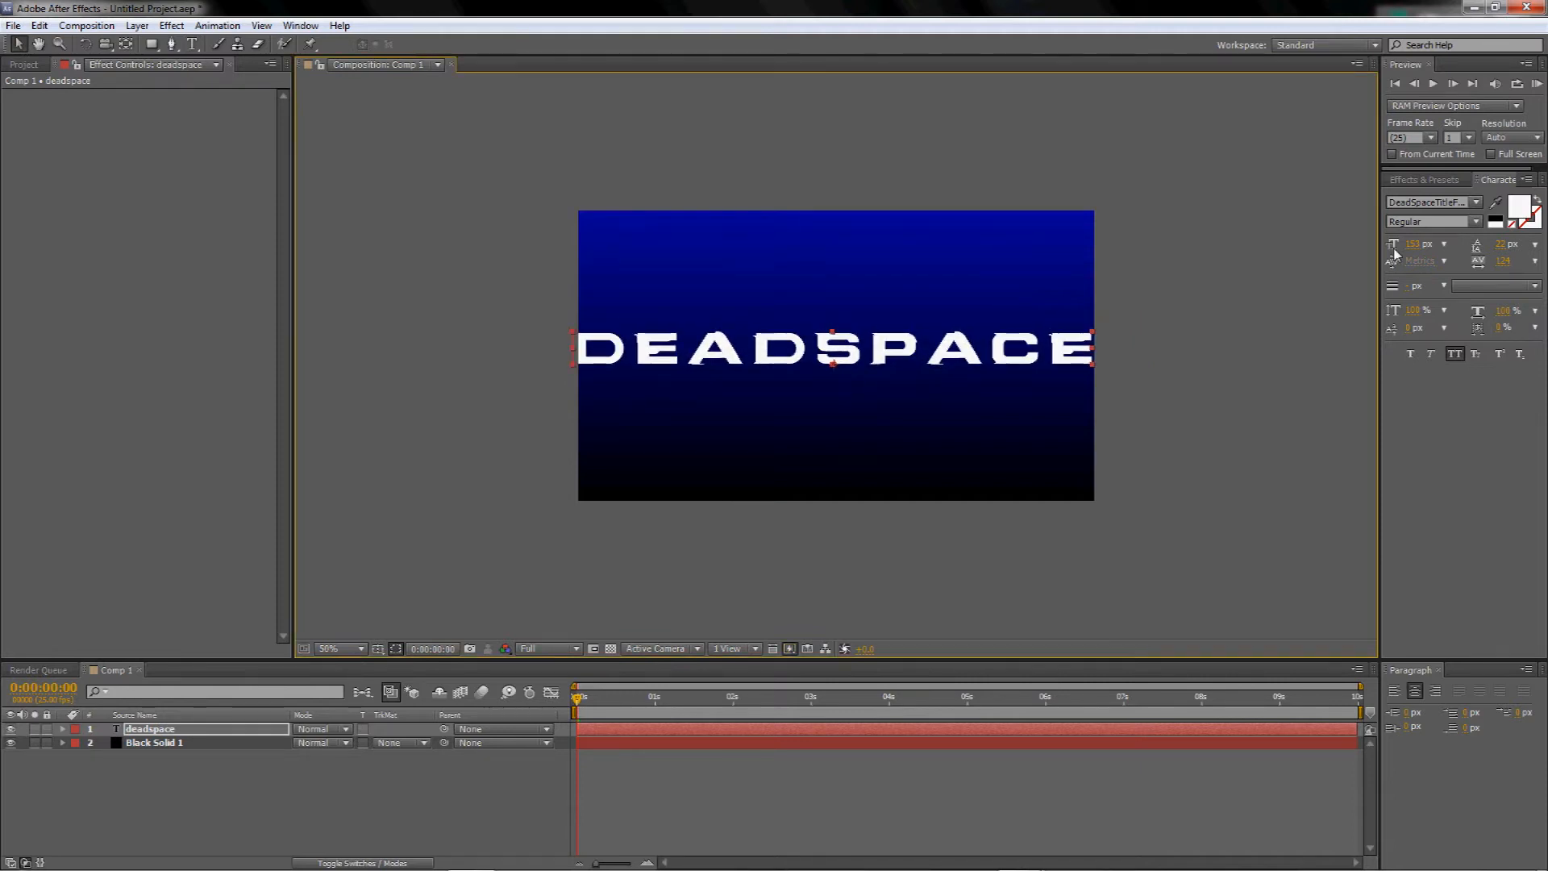
{"action": "left_click_drag", "start_coordinate": [1416, 248], "coordinate": [903, 428]}
{"action": "left_click_drag", "start_coordinate": [863, 361], "coordinate": [868, 391]}
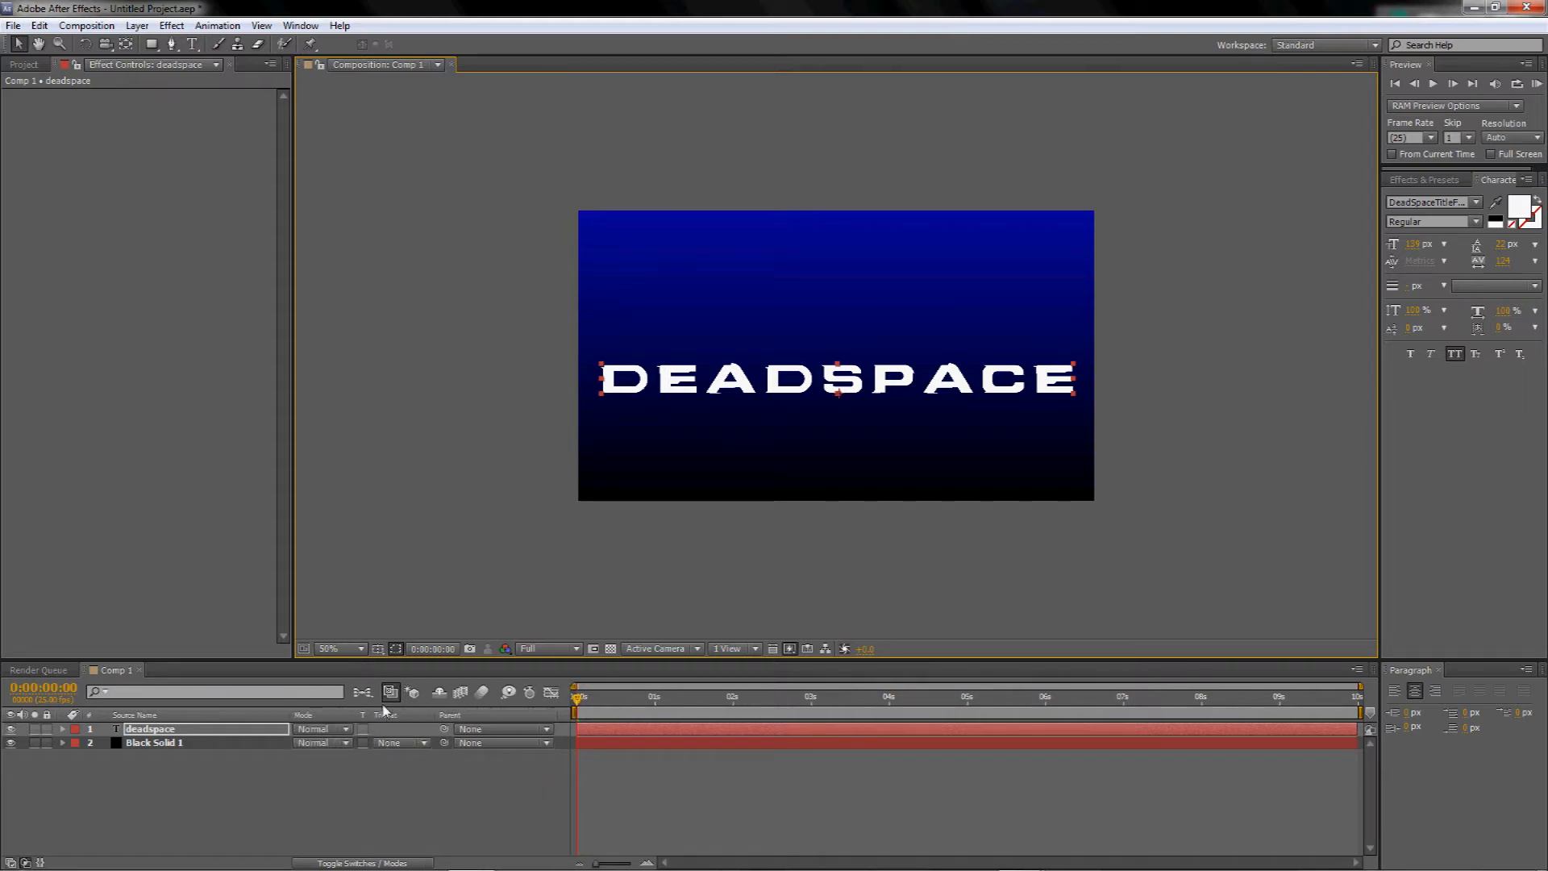
Set the gradient solid's track matte to the title's alpha, and move the solid down to brighten the blue inside the letters.
{"action": "left_click", "coordinate": [411, 744]}
{"action": "left_click", "coordinate": [412, 786]}
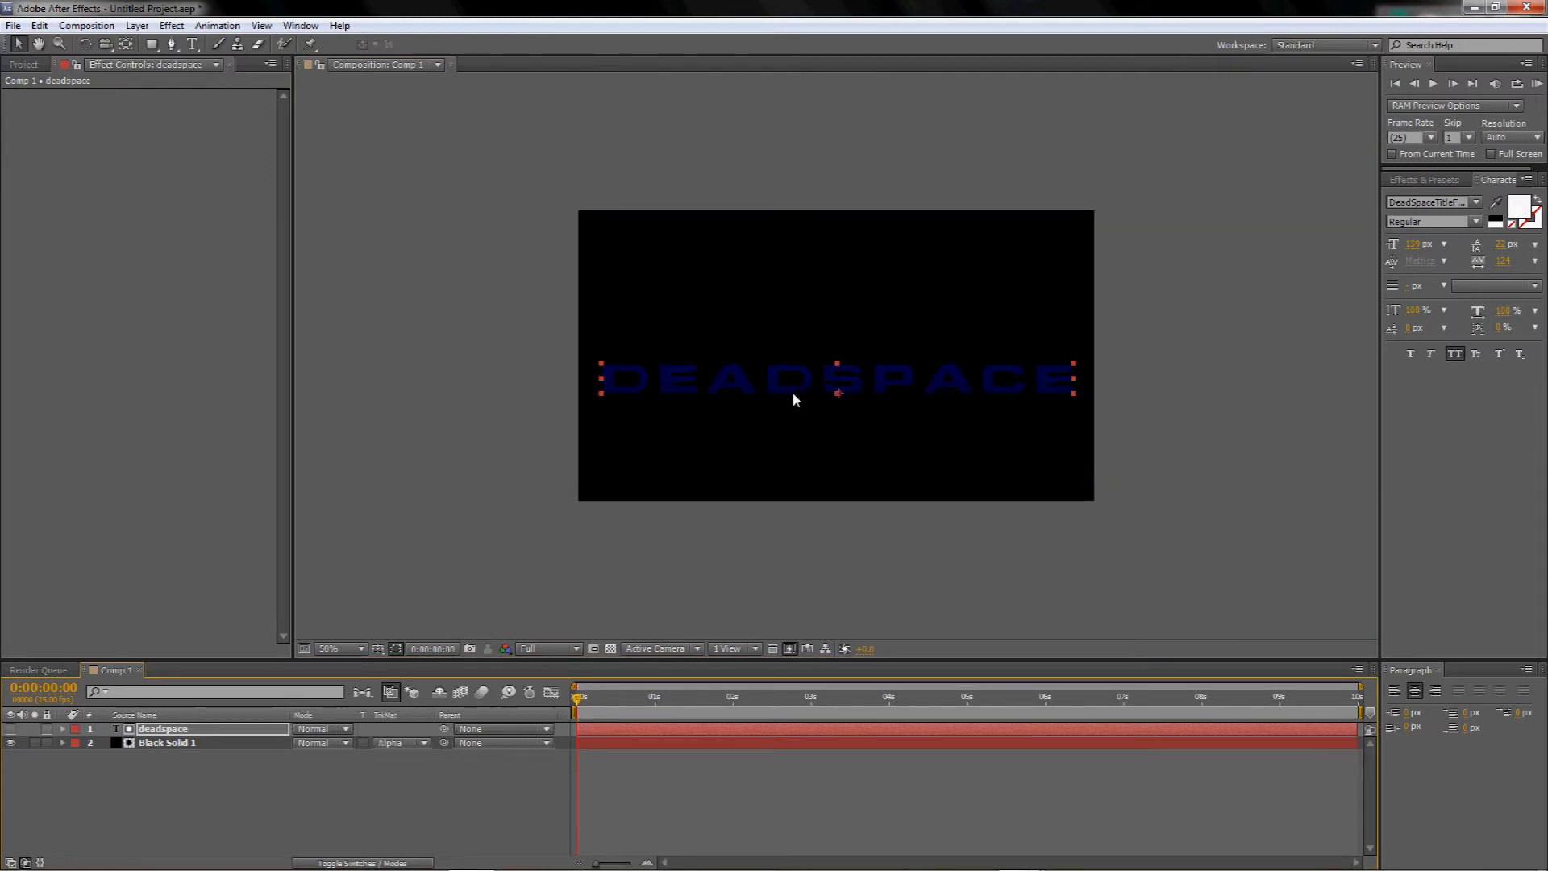
{"action": "key", "text": "period"}
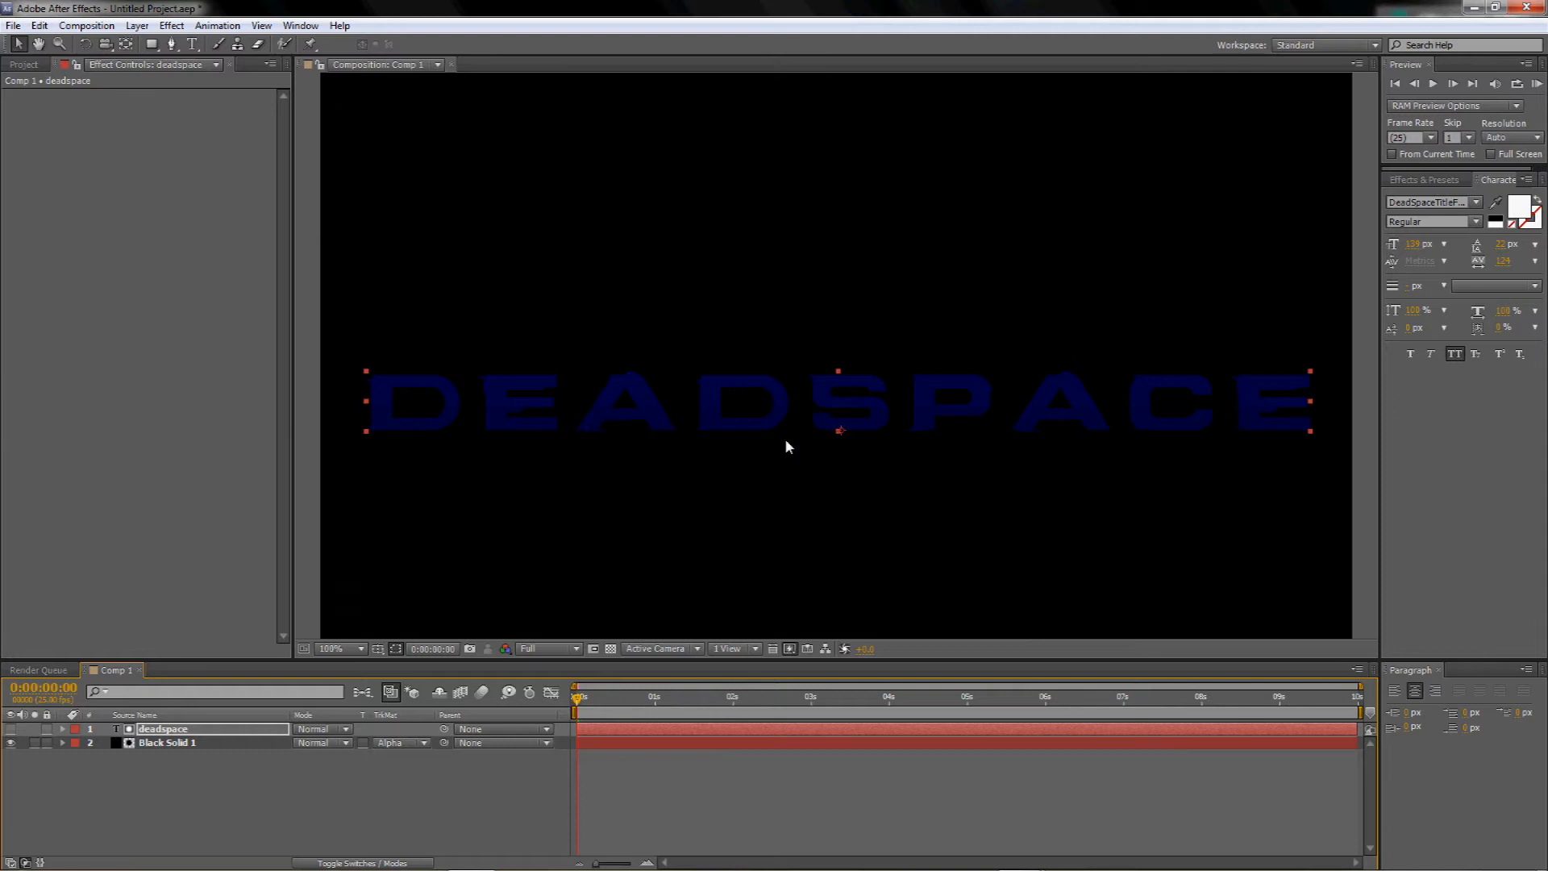
{"action": "key", "text": "comma"}
{"action": "left_click_drag", "start_coordinate": [795, 437], "coordinate": [802, 493]}
{"action": "scroll", "coordinate": [798, 483], "scroll_direction": "up", "scroll_amount": 1}
{"action": "scroll", "coordinate": [796, 475], "scroll_direction": "down", "scroll_amount": 1}
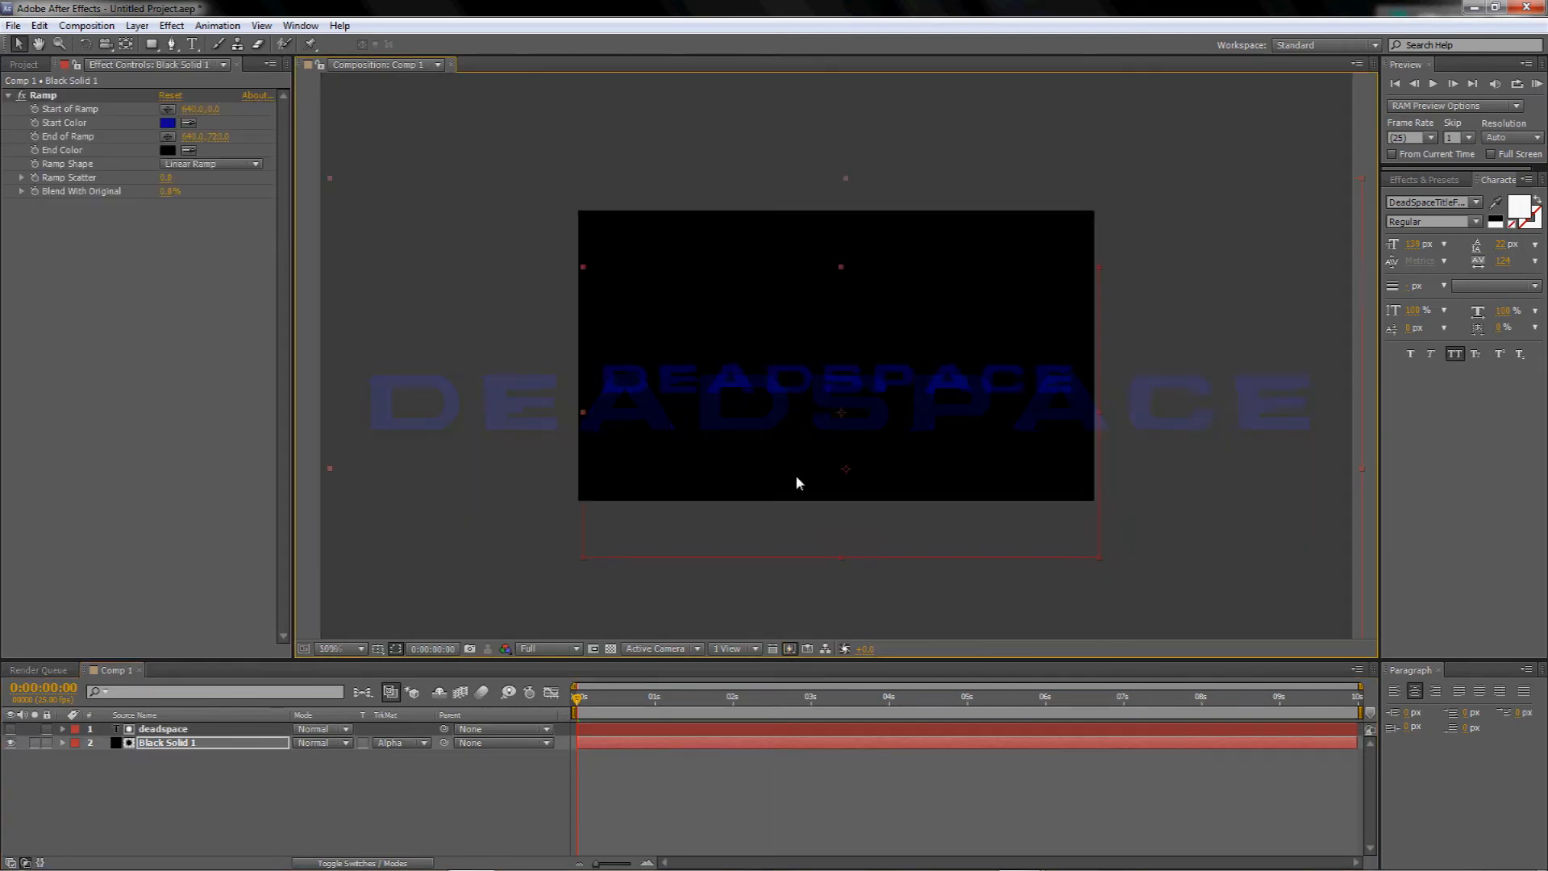
{"action": "left_click", "coordinate": [375, 799]}
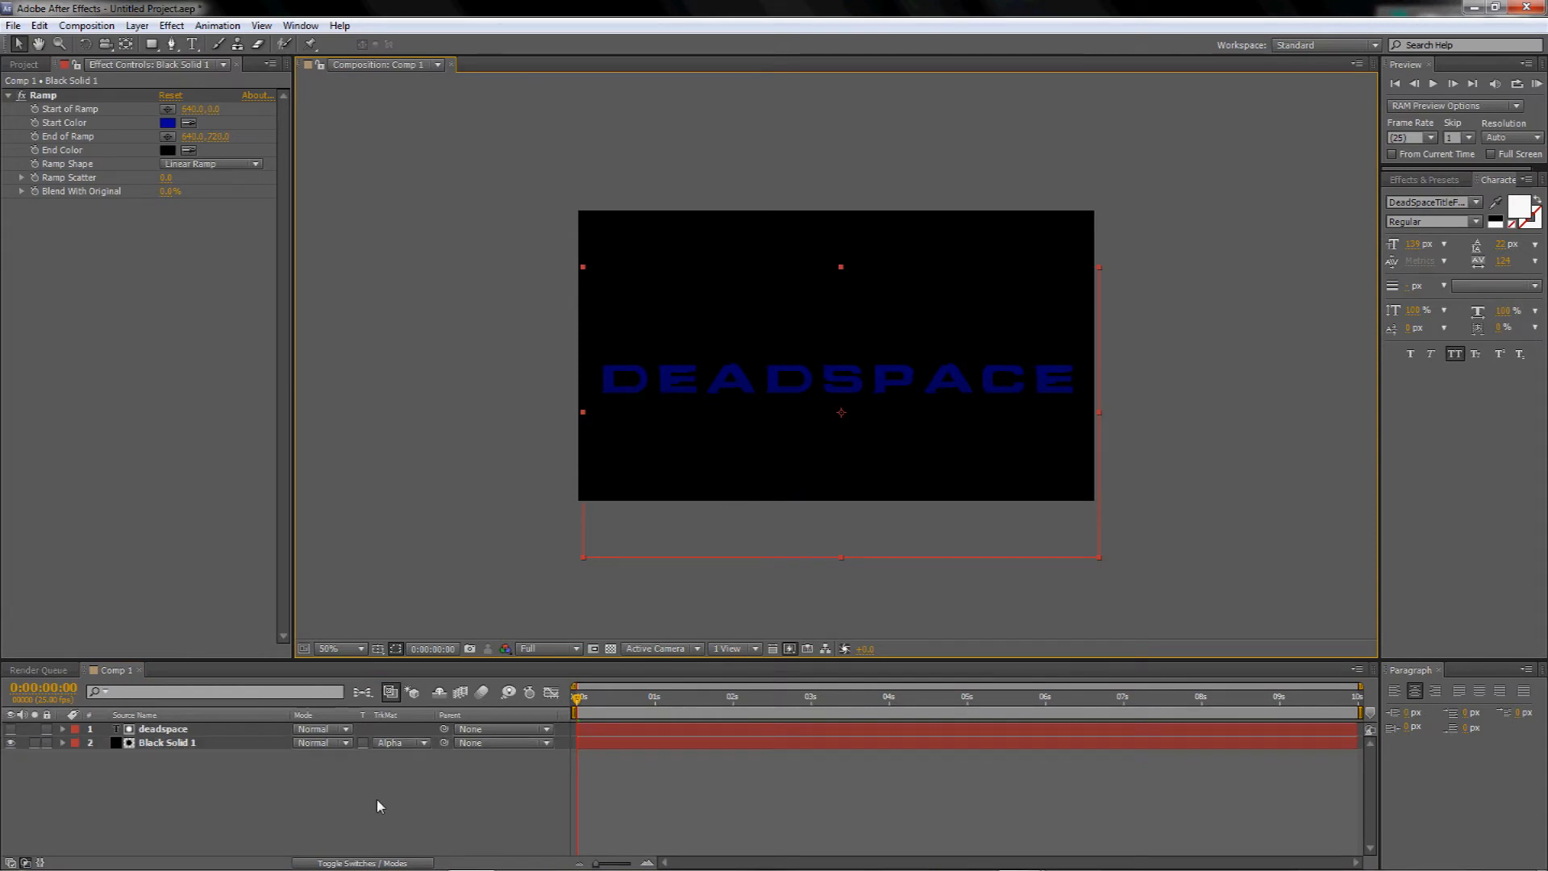
Duplicate the deadspace text layer and set the copy's fill color to near-black 020202.
{"action": "left_click", "coordinate": [164, 729]}
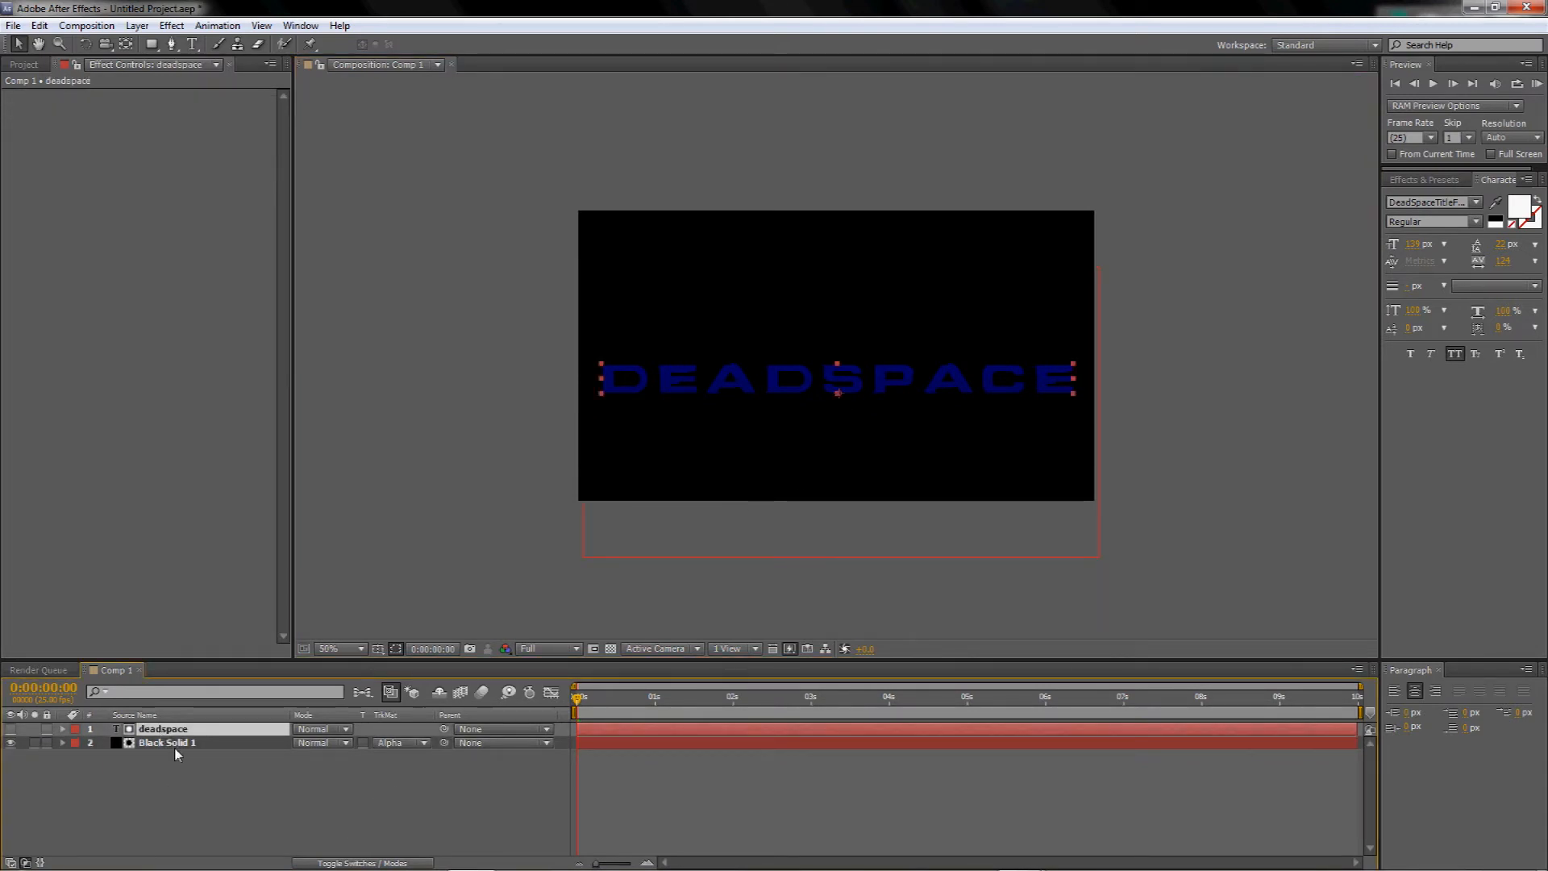
{"action": "key", "text": "ctrl+d"}
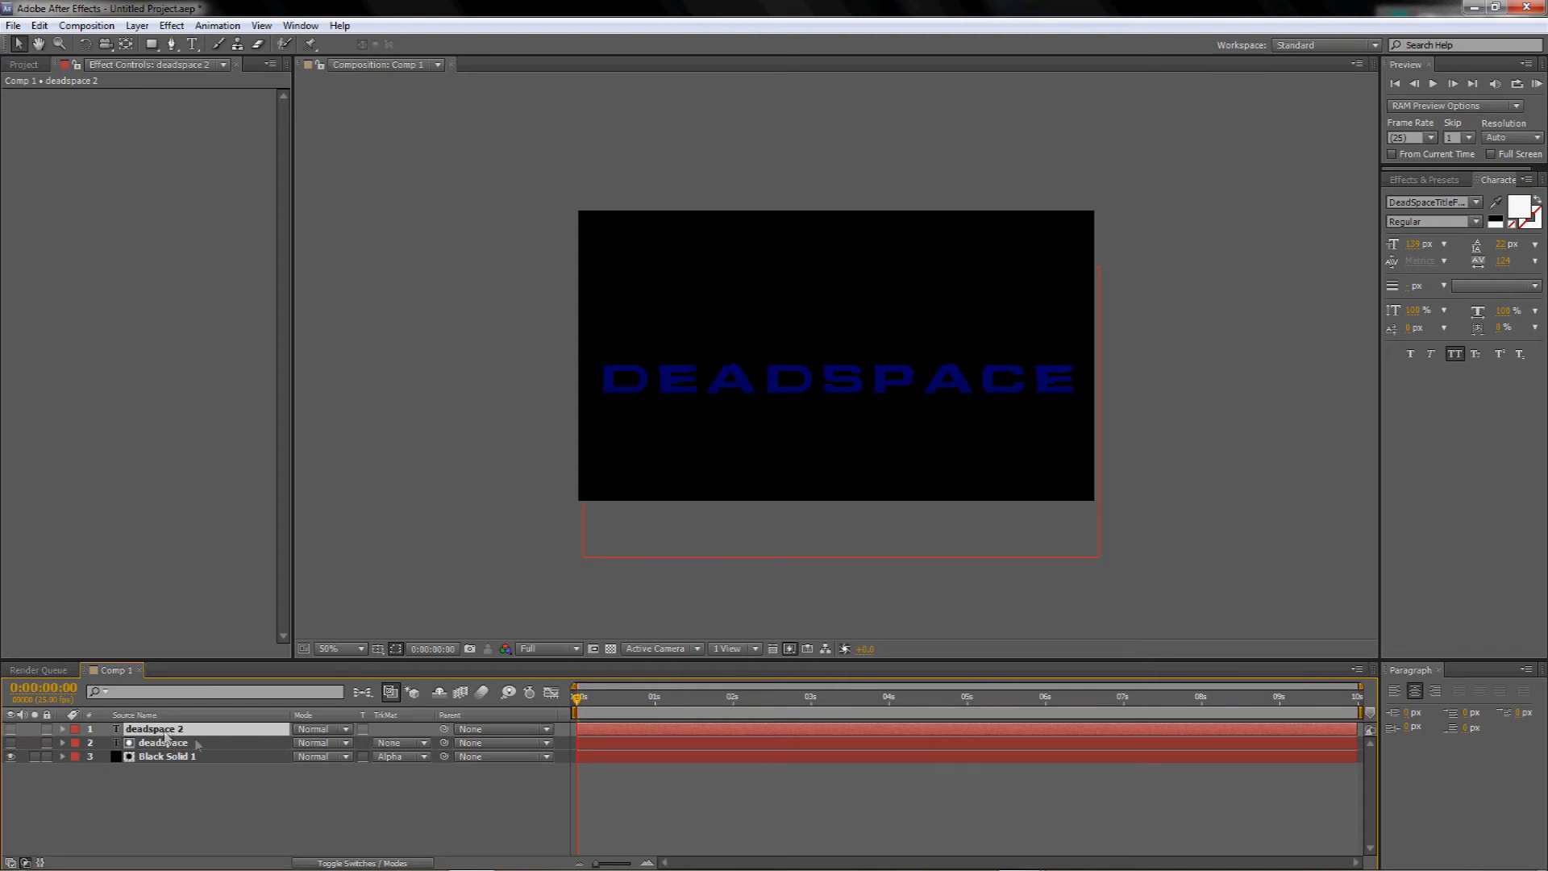
{"action": "left_click", "coordinate": [1519, 216]}
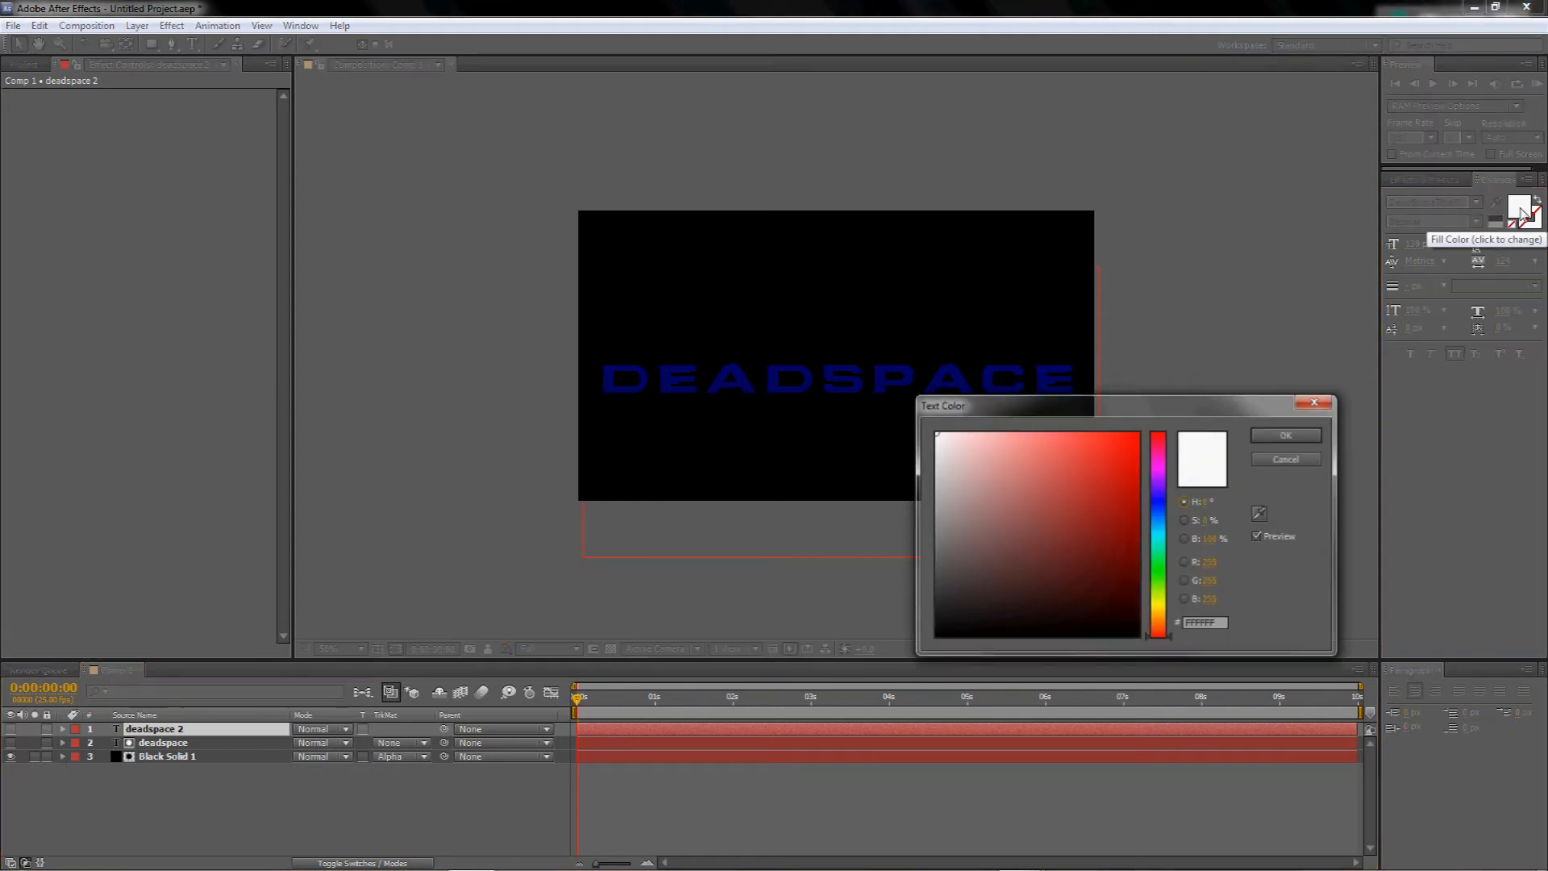
{"action": "left_click_drag", "start_coordinate": [957, 604], "coordinate": [934, 641]}
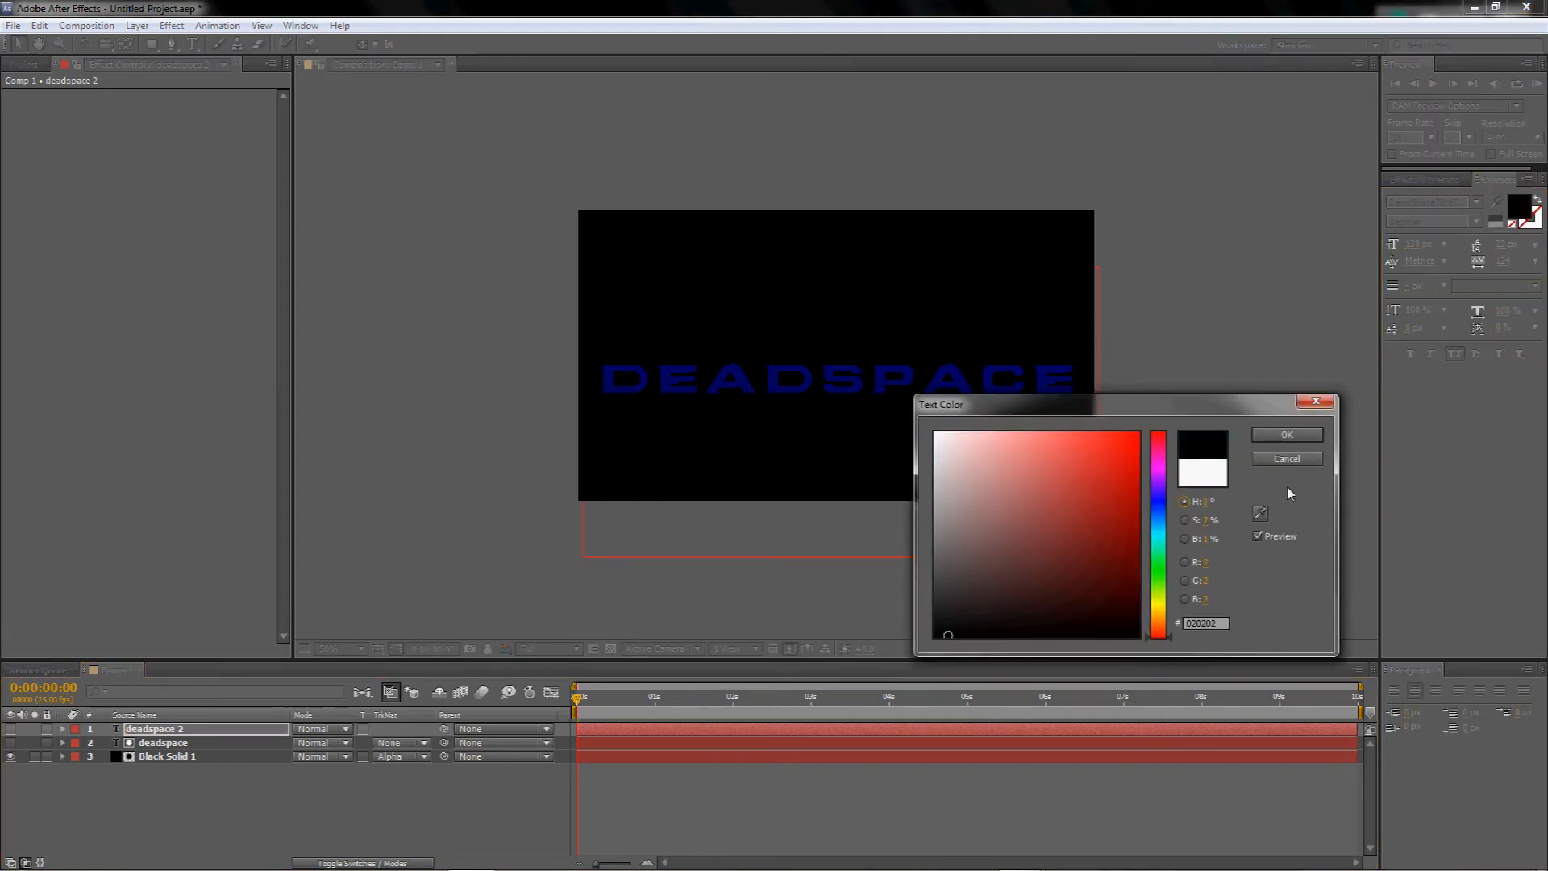
{"action": "left_click", "coordinate": [1286, 435]}
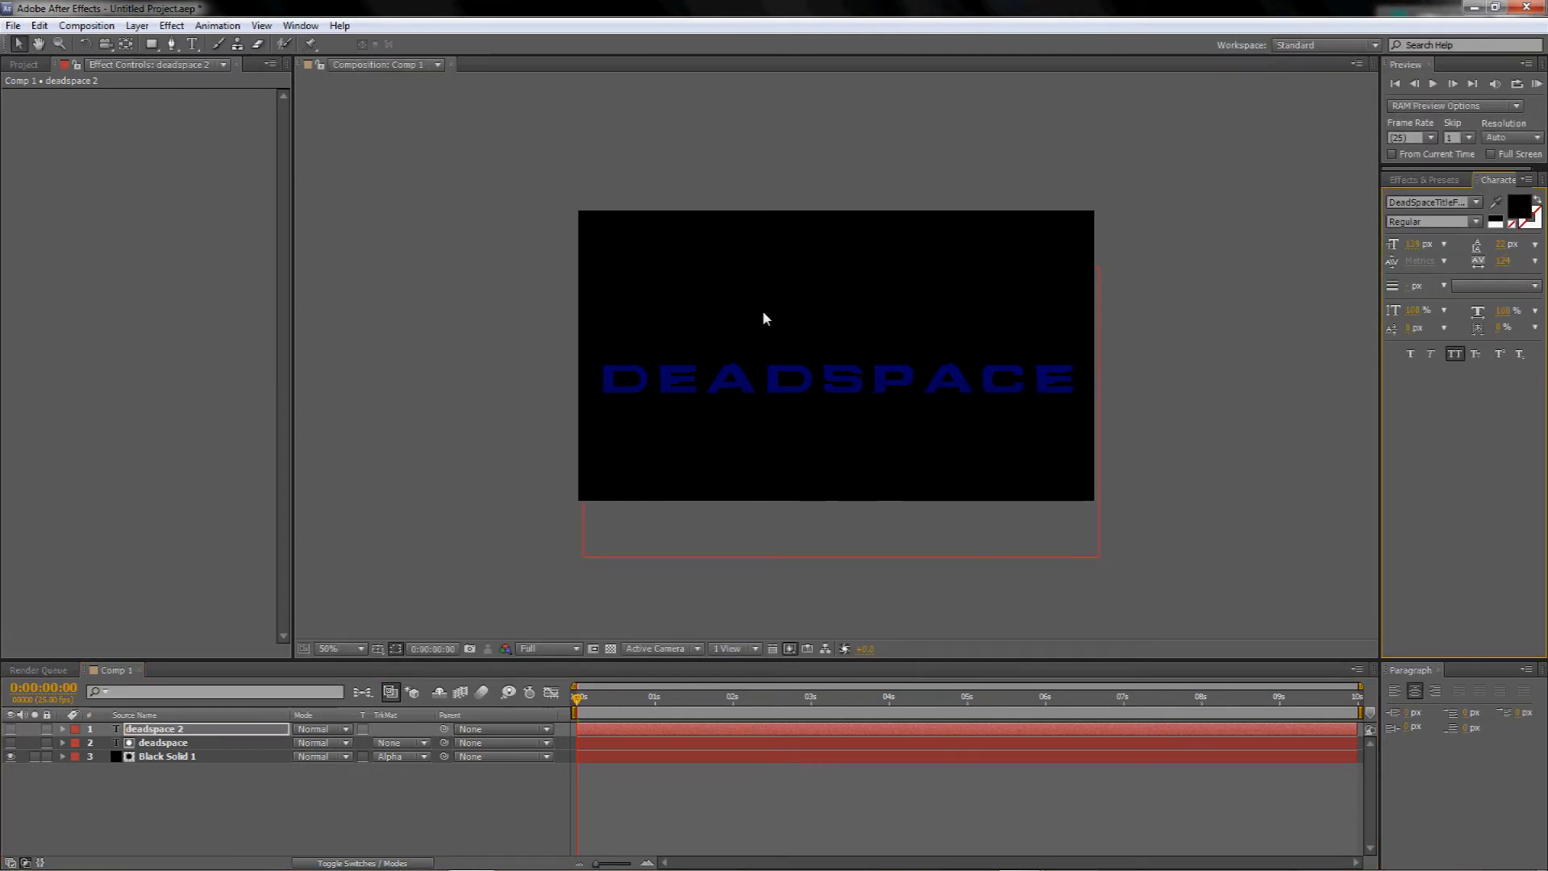
Turn on visibility for the duplicated deadspace 2 text layer.
{"action": "left_click", "coordinate": [10, 729]}
{"action": "key", "text": "slash"}
{"action": "key", "text": "comma"}
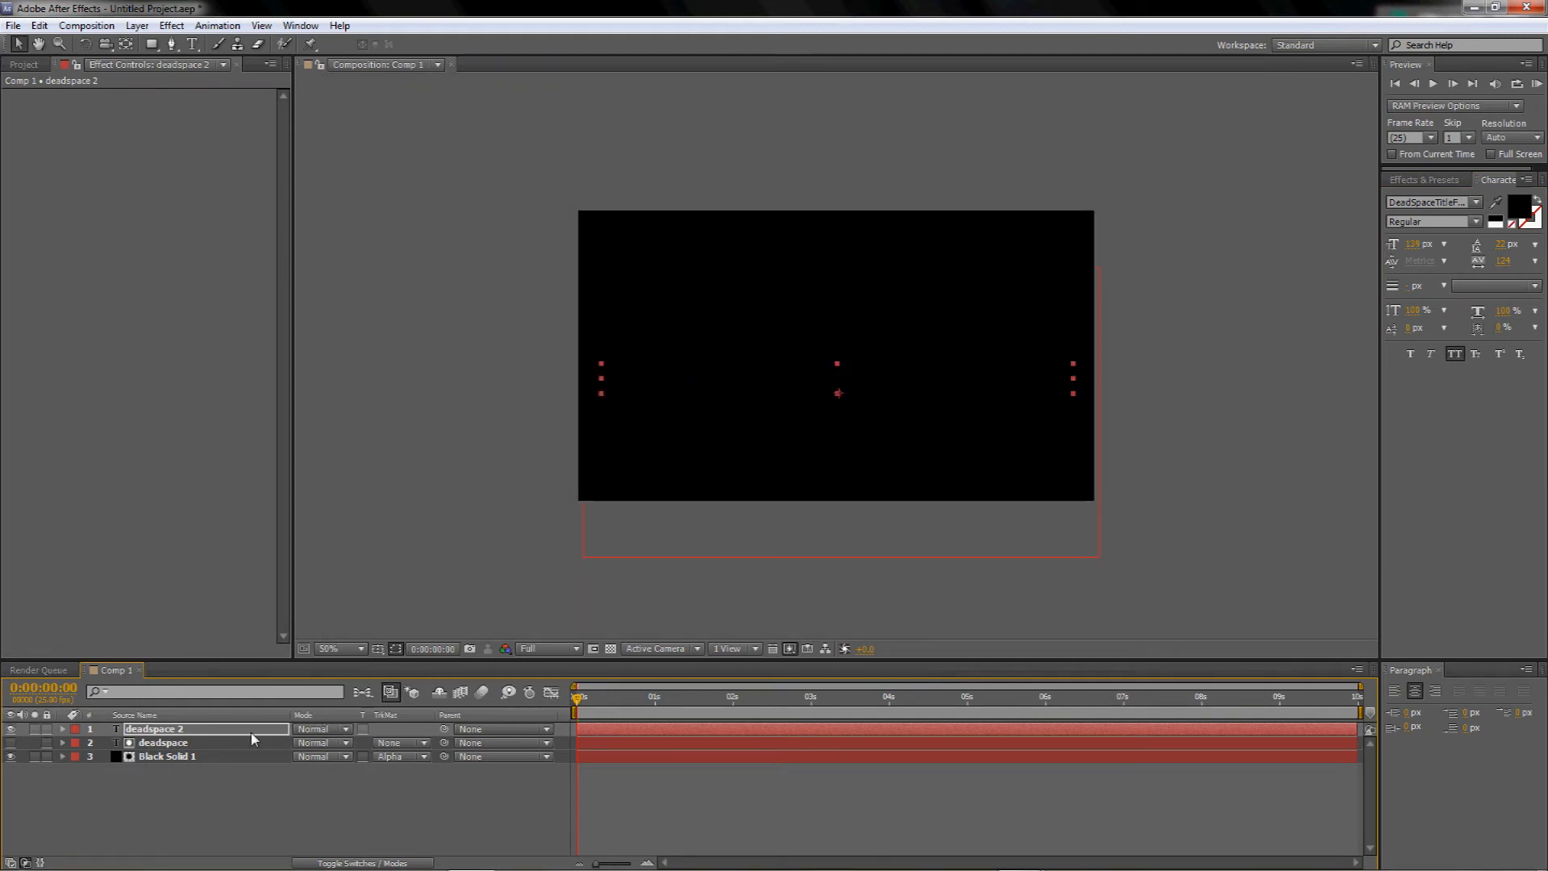
Find the Bevel Alpha effect by searching for bevel and apply it to the deadspace 2 layer.
{"action": "left_click", "coordinate": [190, 732]}
{"action": "left_click", "coordinate": [1423, 180]}
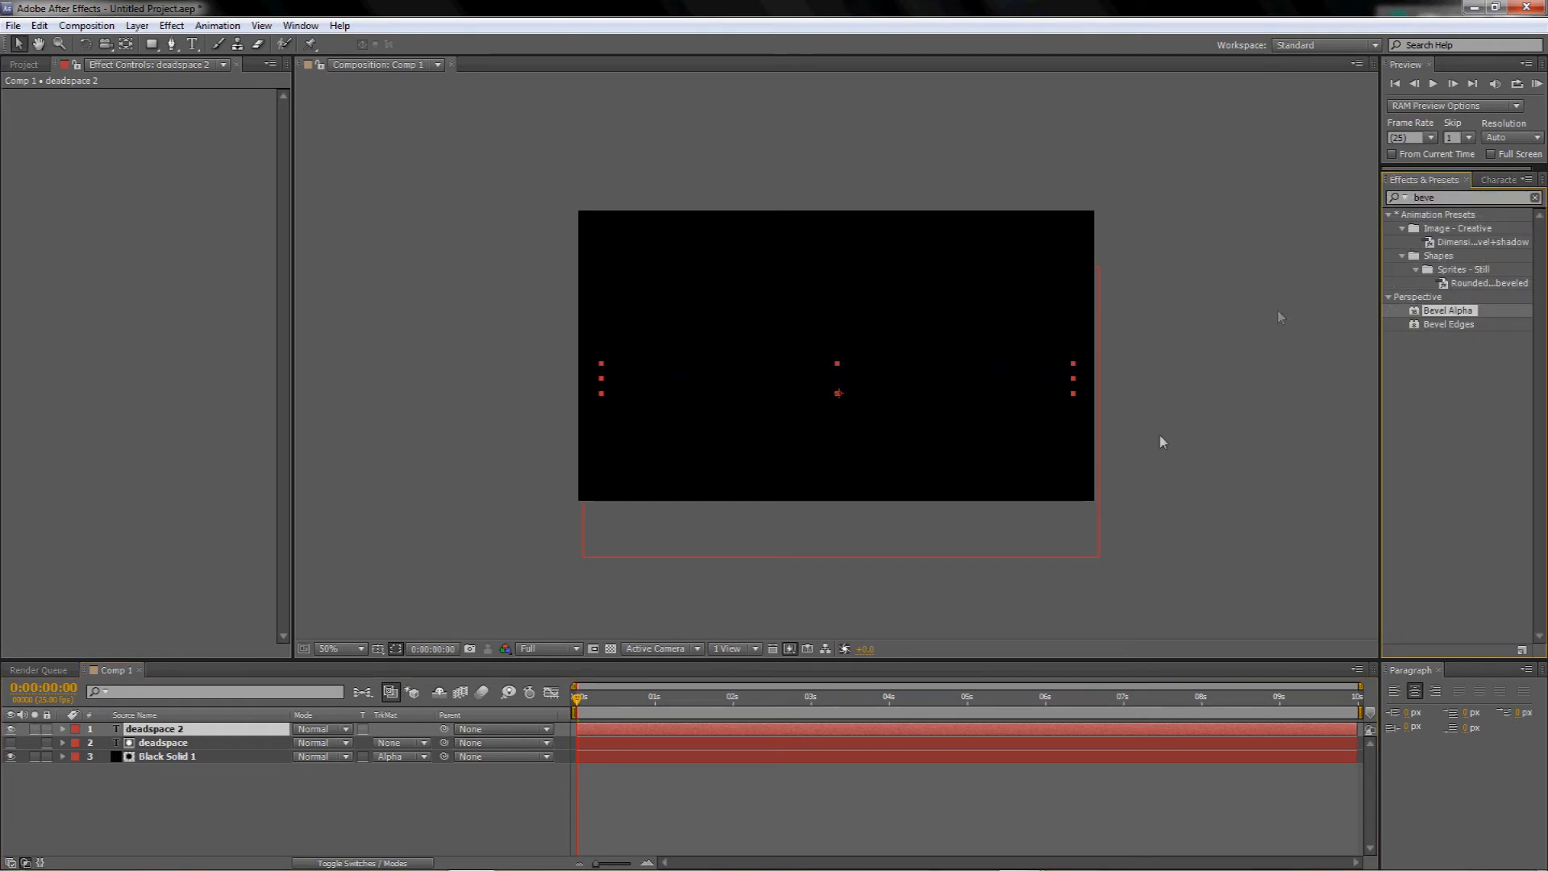
{"action": "left_click", "coordinate": [1435, 201]}
{"action": "type", "text": "l"}
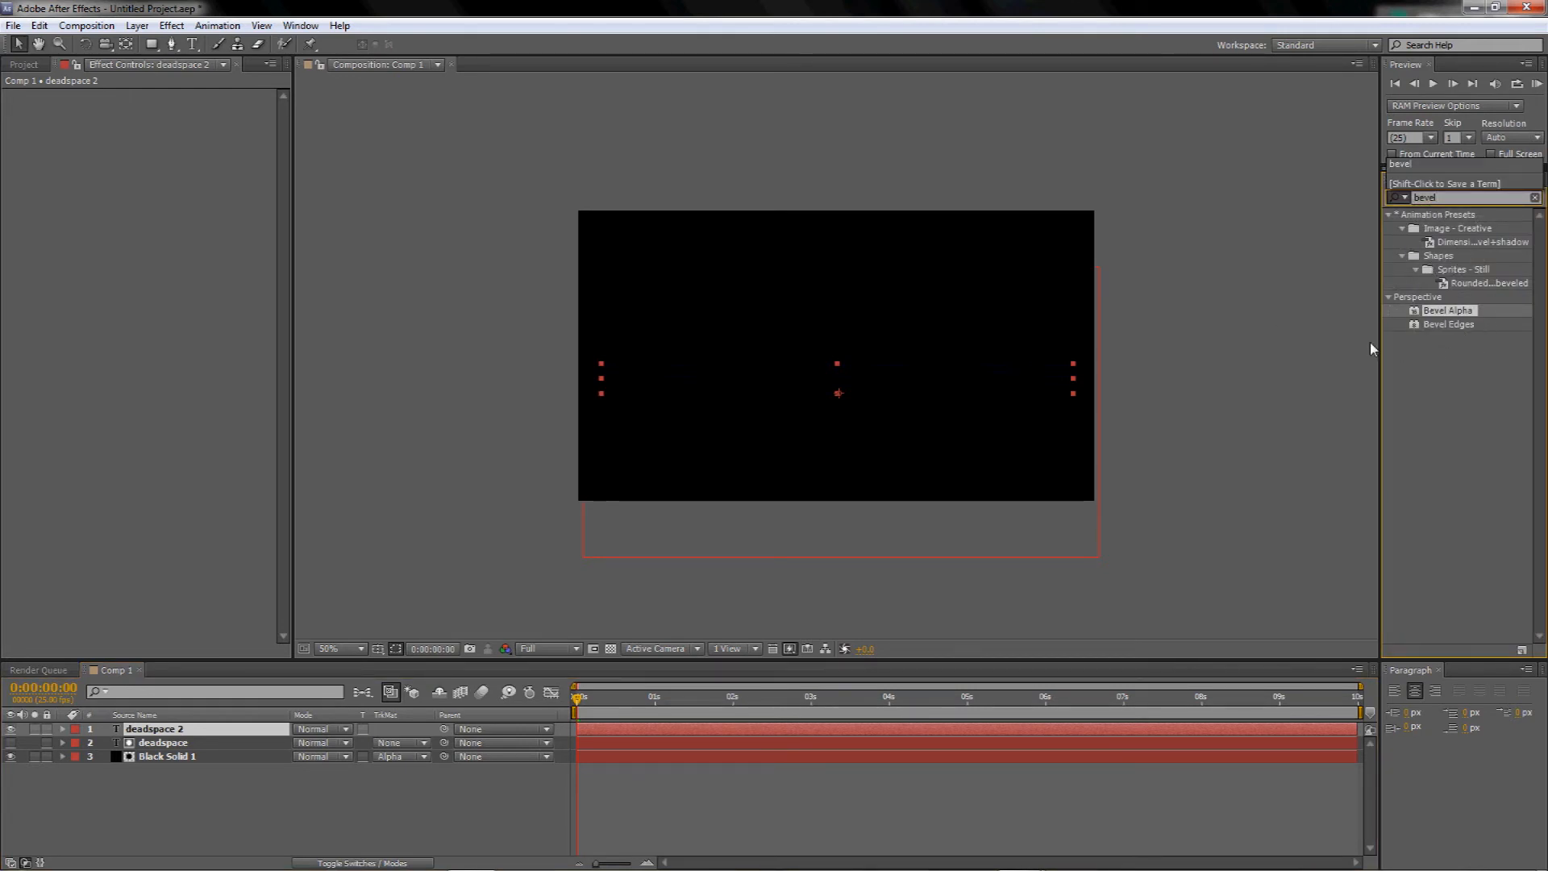
{"action": "left_click", "coordinate": [1405, 311]}
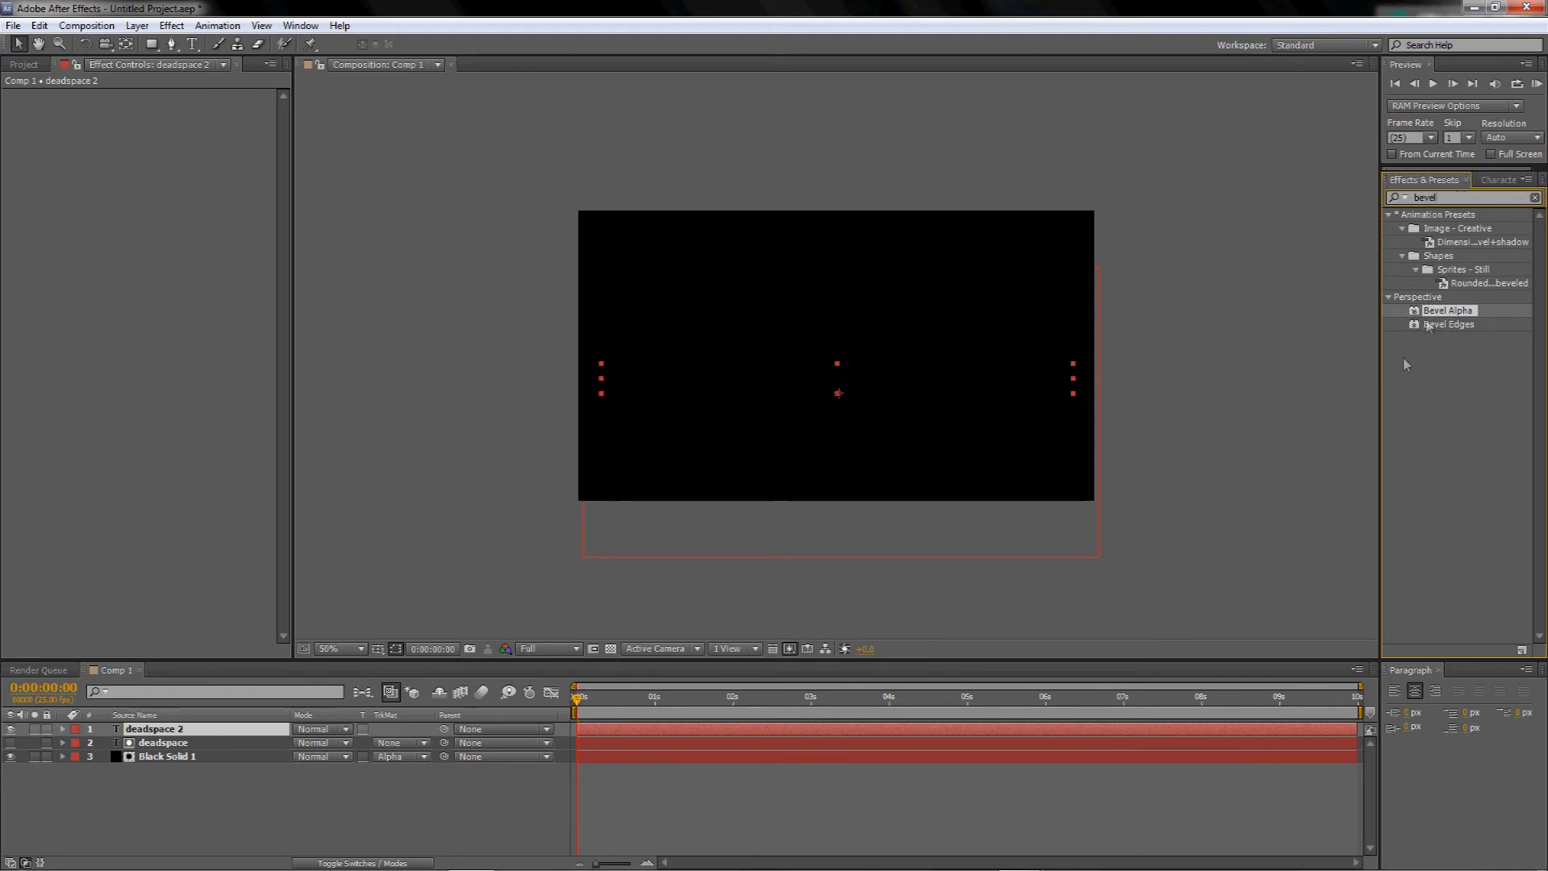
{"action": "left_click_drag", "start_coordinate": [1443, 311], "coordinate": [174, 742]}
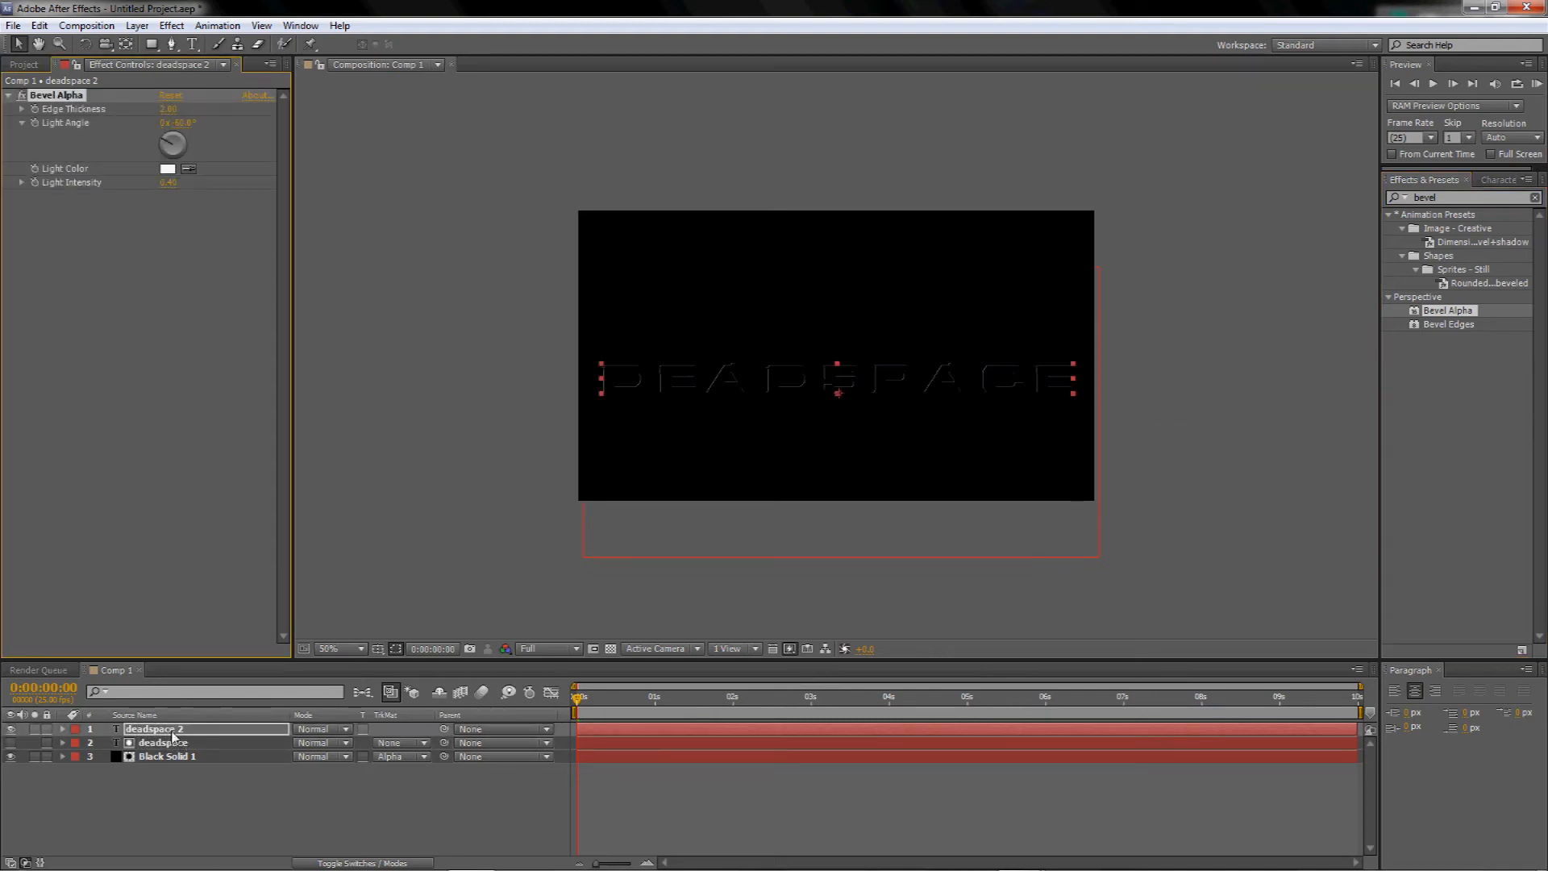
Set the Bevel Alpha light angle on the deadspace 2 layer to 0°.
{"action": "key", "text": "period"}
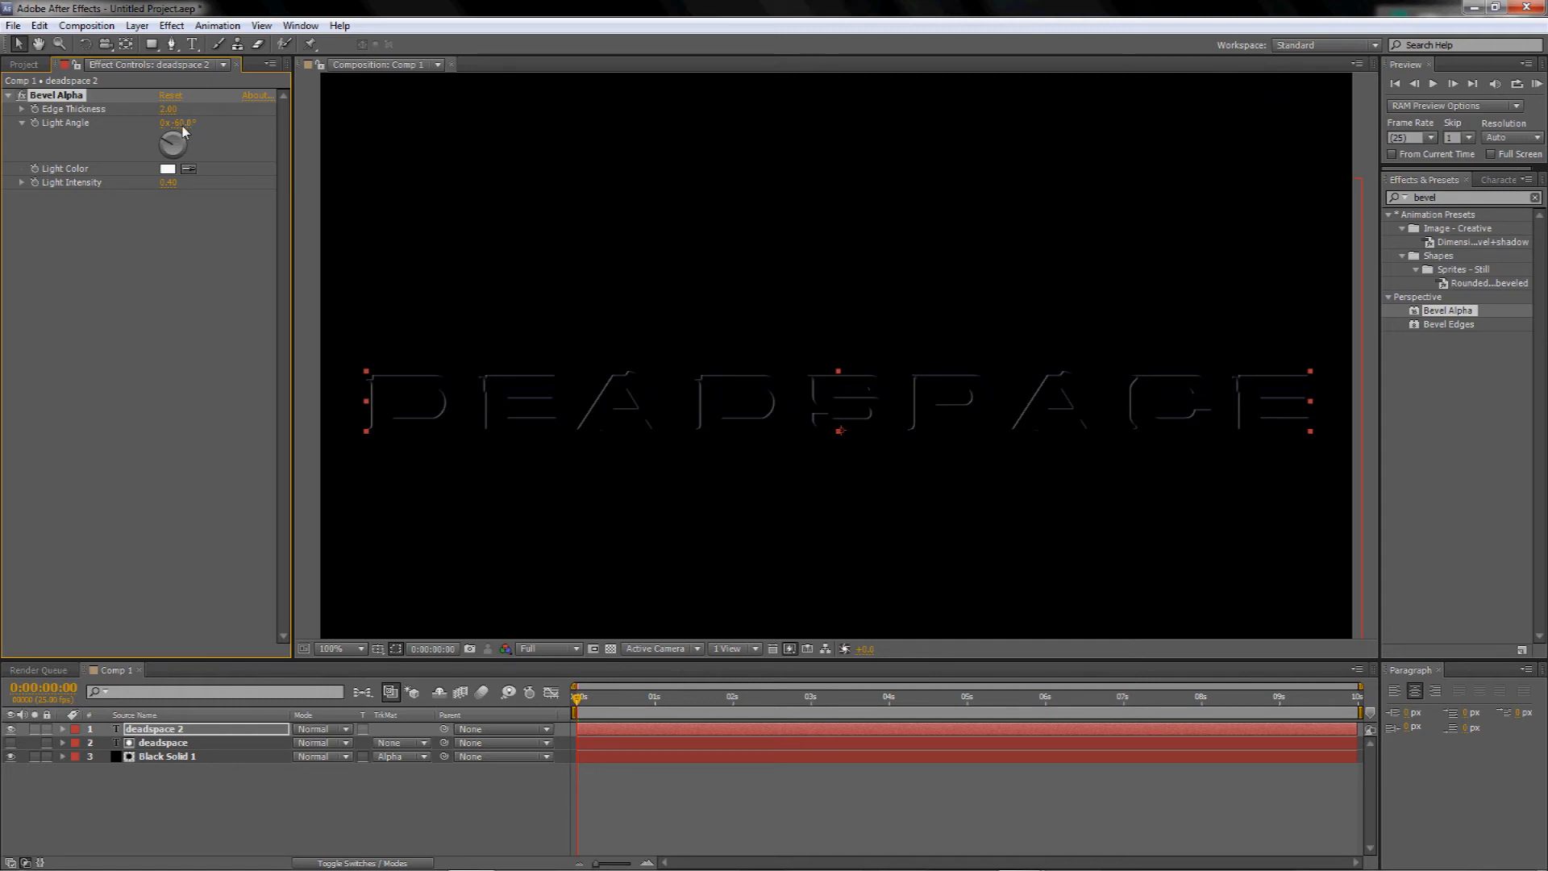
{"action": "type", "text": "0"}
{"action": "key", "text": "Return"}
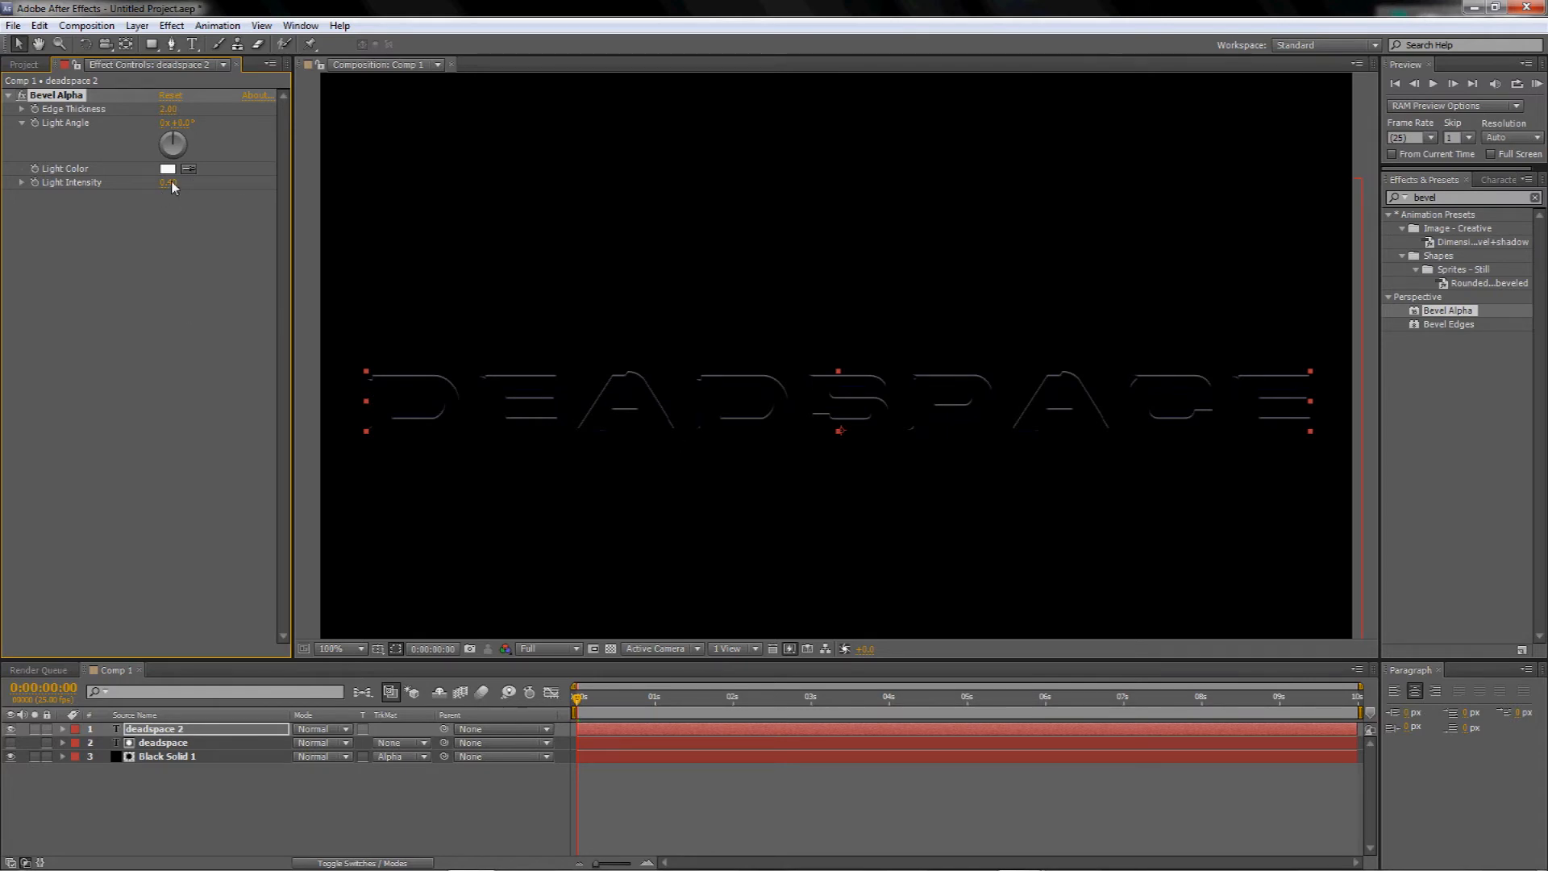
Raise the Bevel Alpha light intensity on the deadspace 2 layer to 1.00 and set the layer's blending mode to Add.
{"action": "left_click_drag", "start_coordinate": [175, 187], "coordinate": [262, 188]}
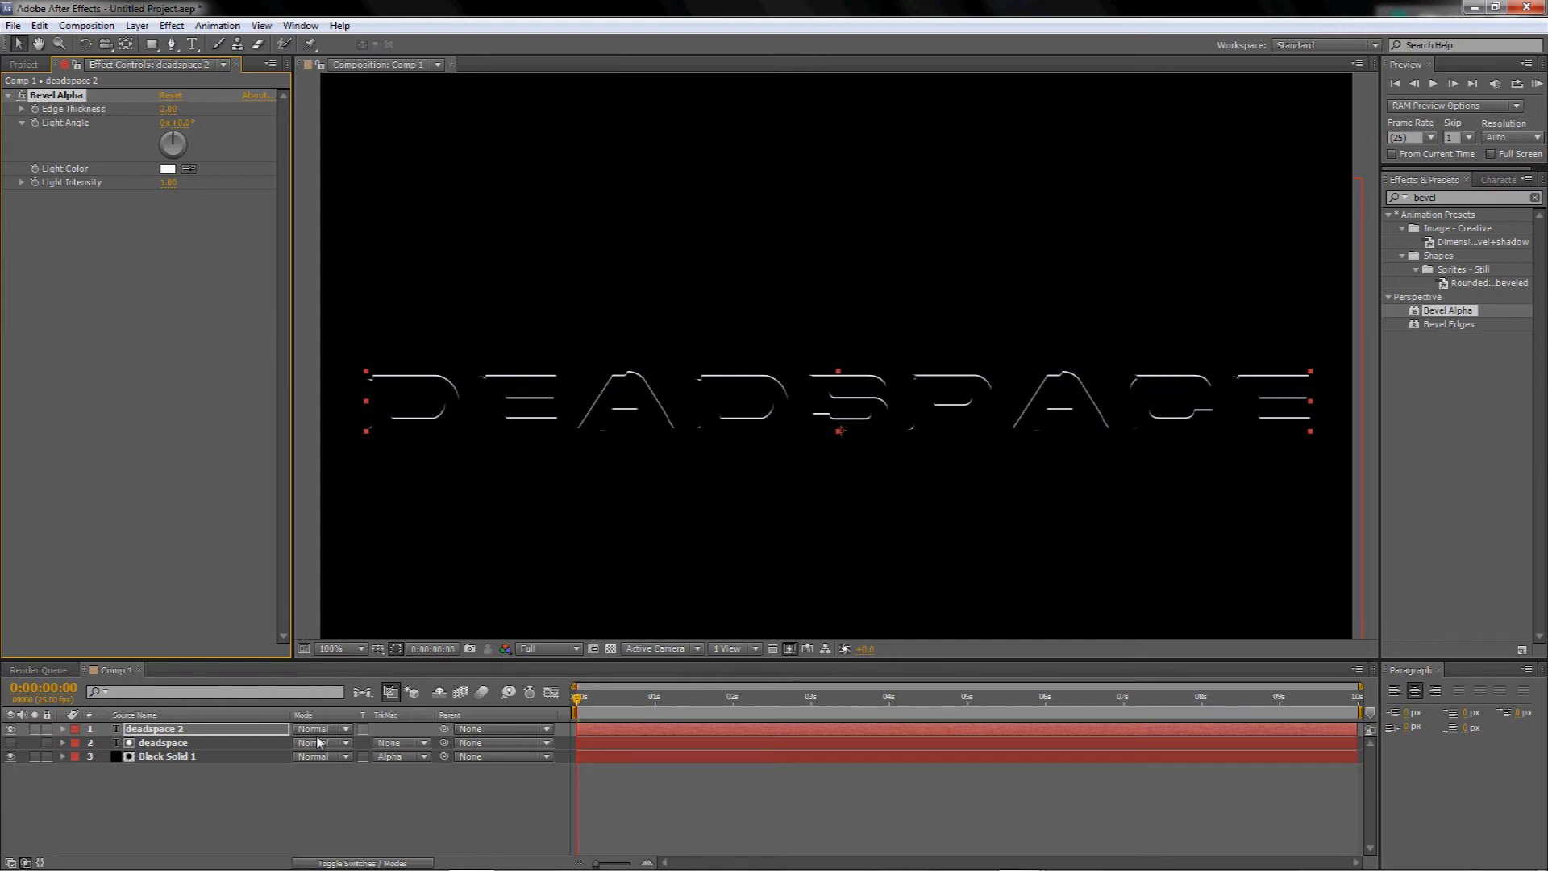
{"action": "left_click", "coordinate": [345, 729]}
{"action": "left_click", "coordinate": [363, 723]}
{"action": "left_click", "coordinate": [345, 729]}
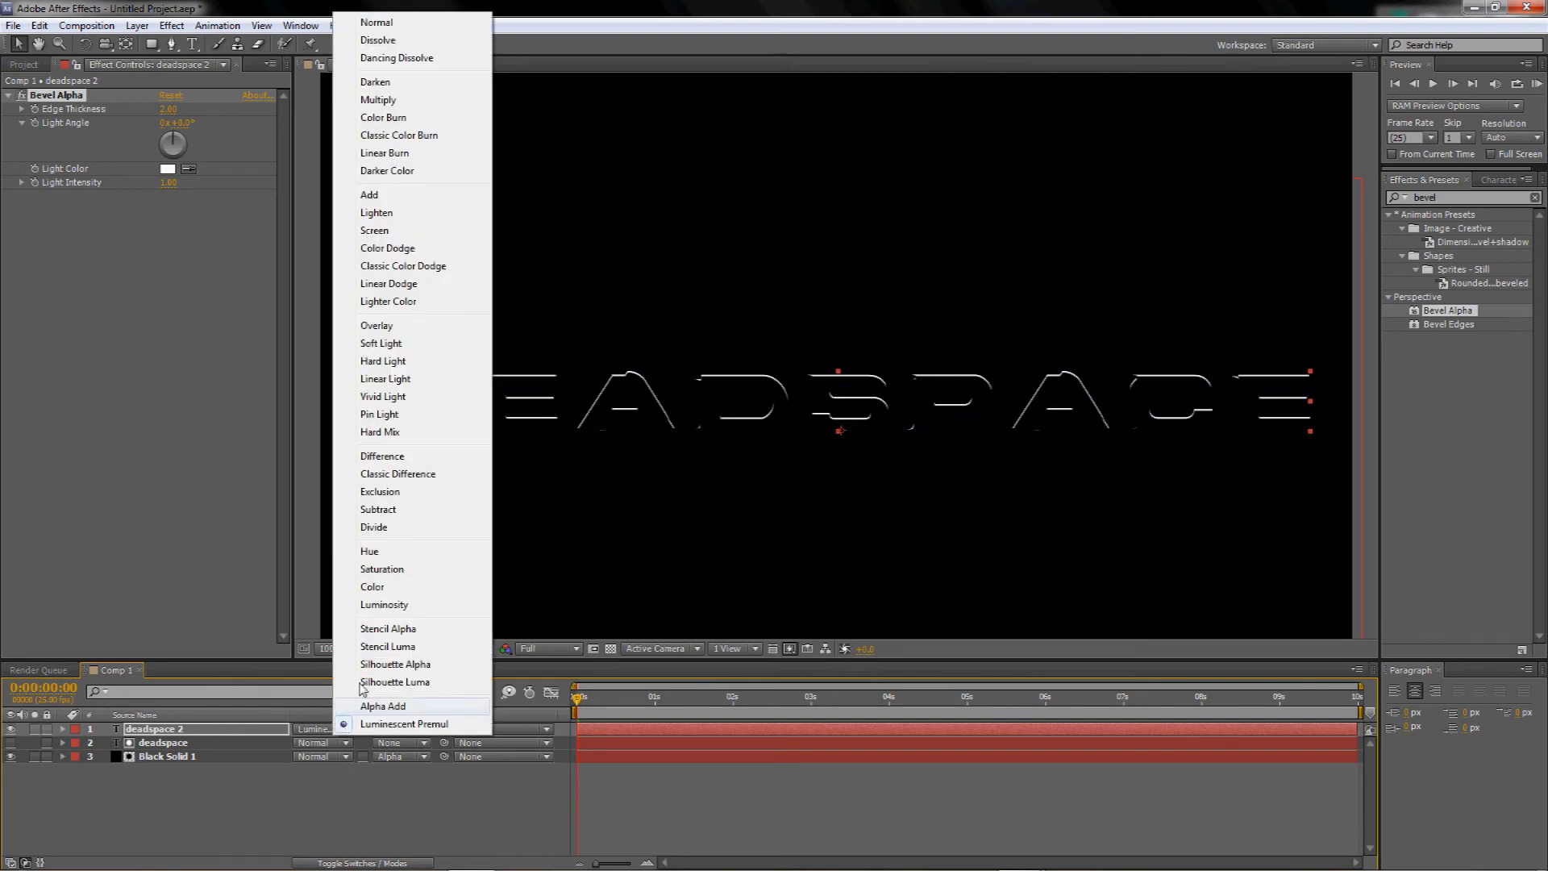
{"action": "left_click", "coordinate": [385, 196]}
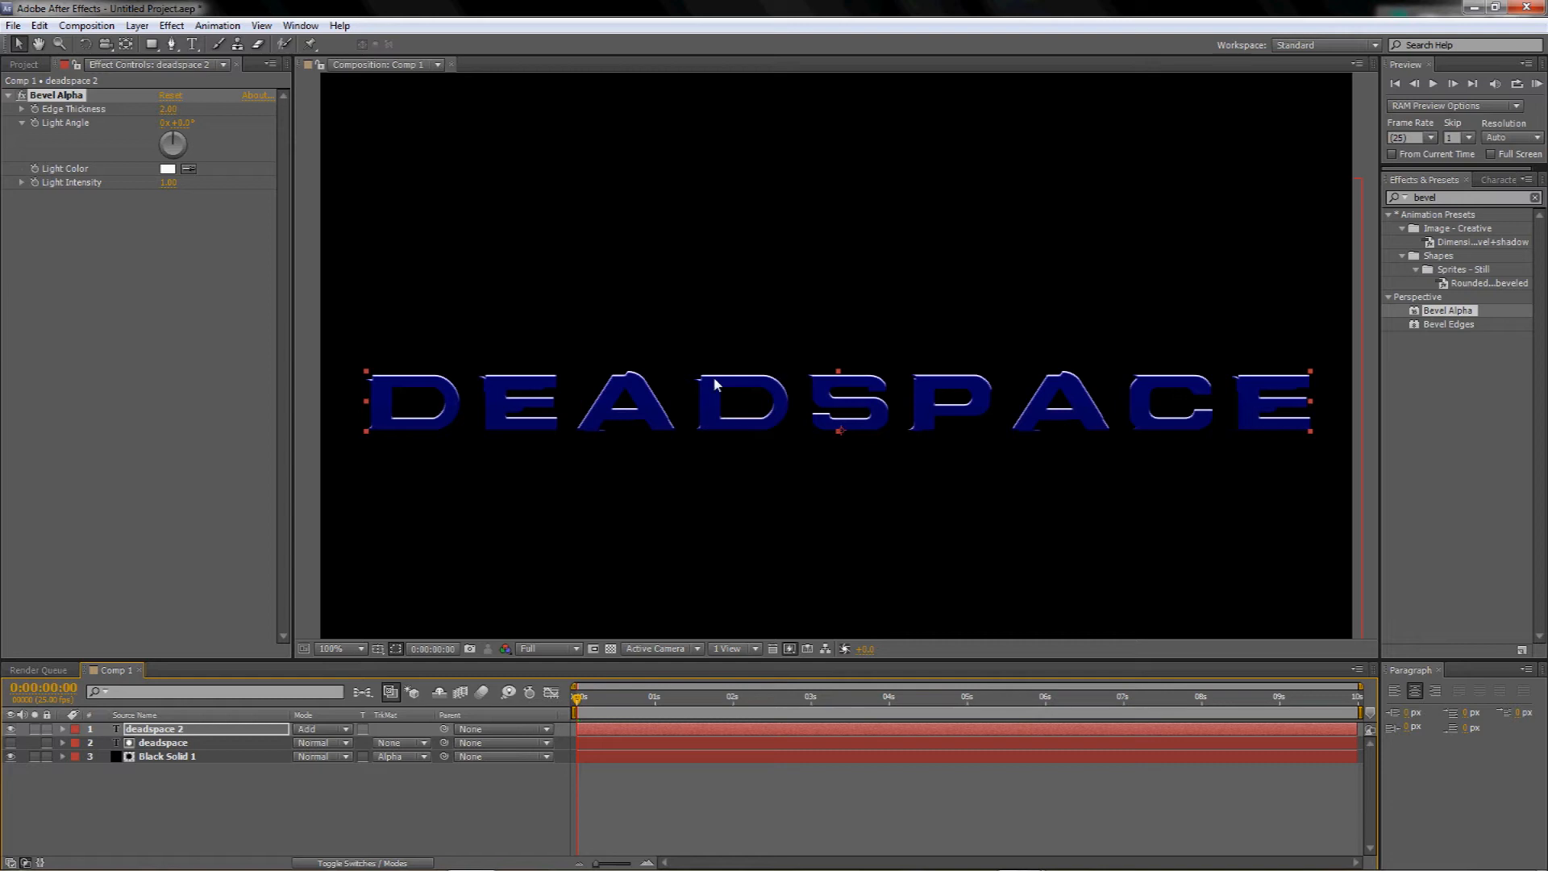
Duplicate the deadspace 2 text layer.
{"action": "left_click", "coordinate": [248, 830]}
{"action": "left_click", "coordinate": [155, 730]}
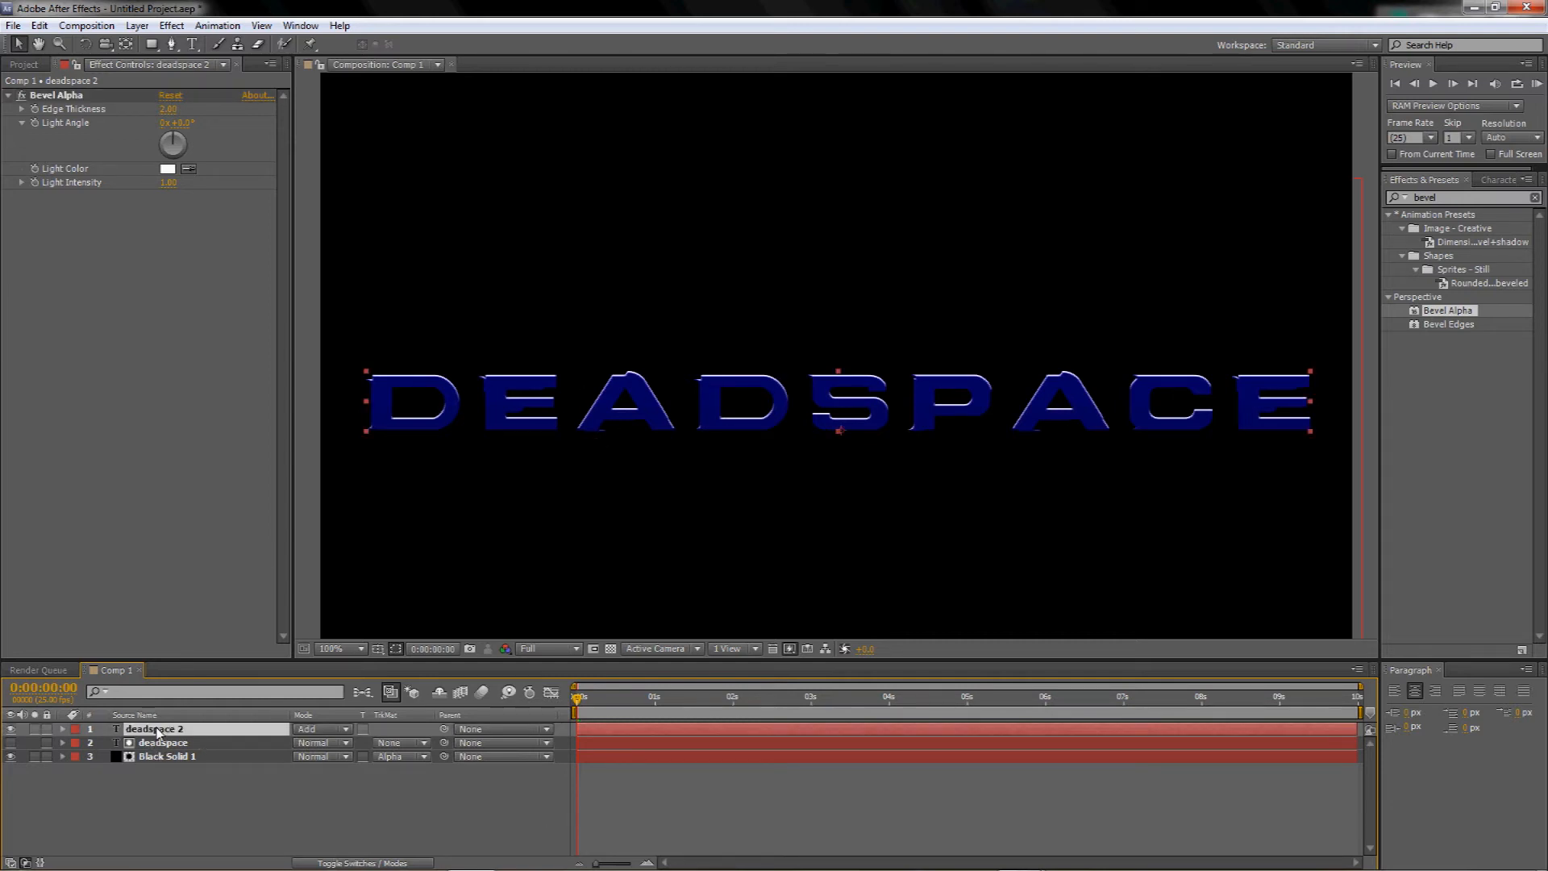
{"action": "key", "text": "ctrl+d"}
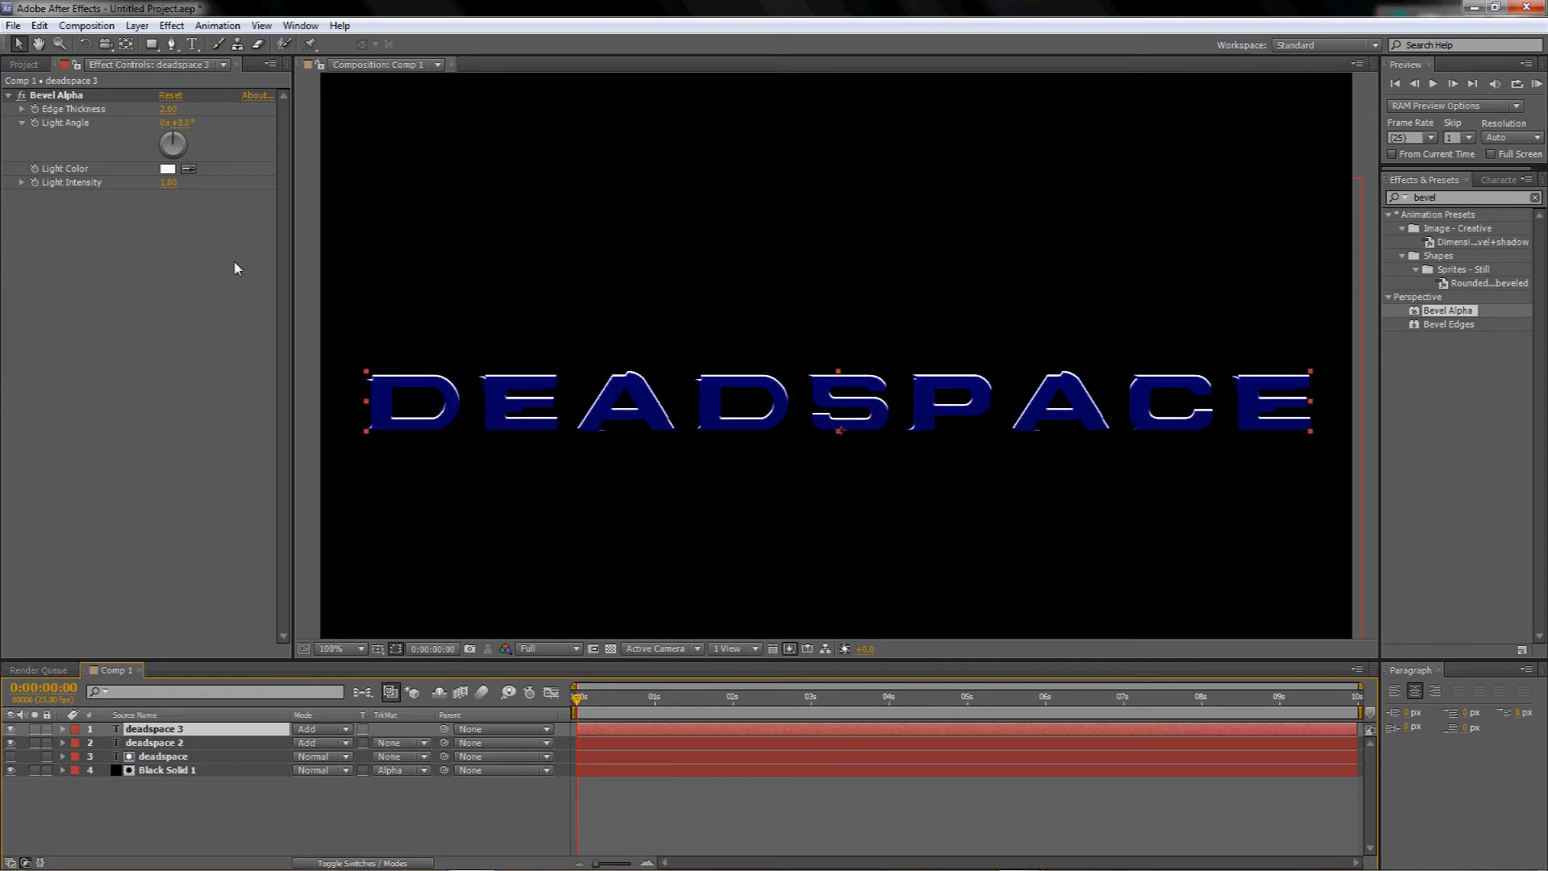
Set the Bevel Alpha light angle on the deadspace 3 layer to -180° and lower its light intensity.
{"action": "left_click", "coordinate": [185, 124]}
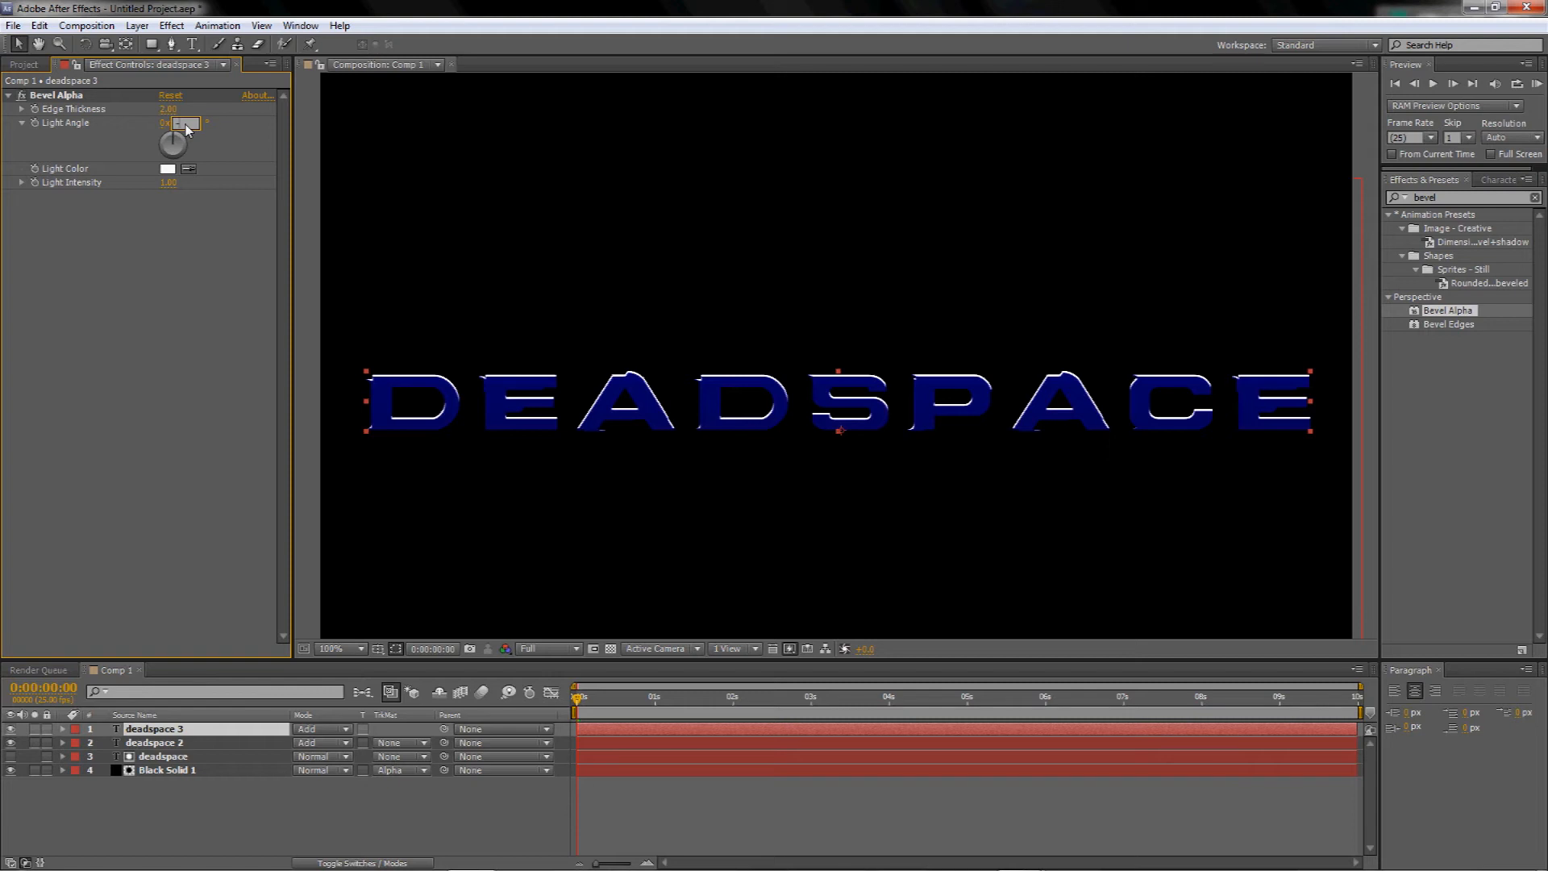
{"action": "left_click", "coordinate": [205, 281]}
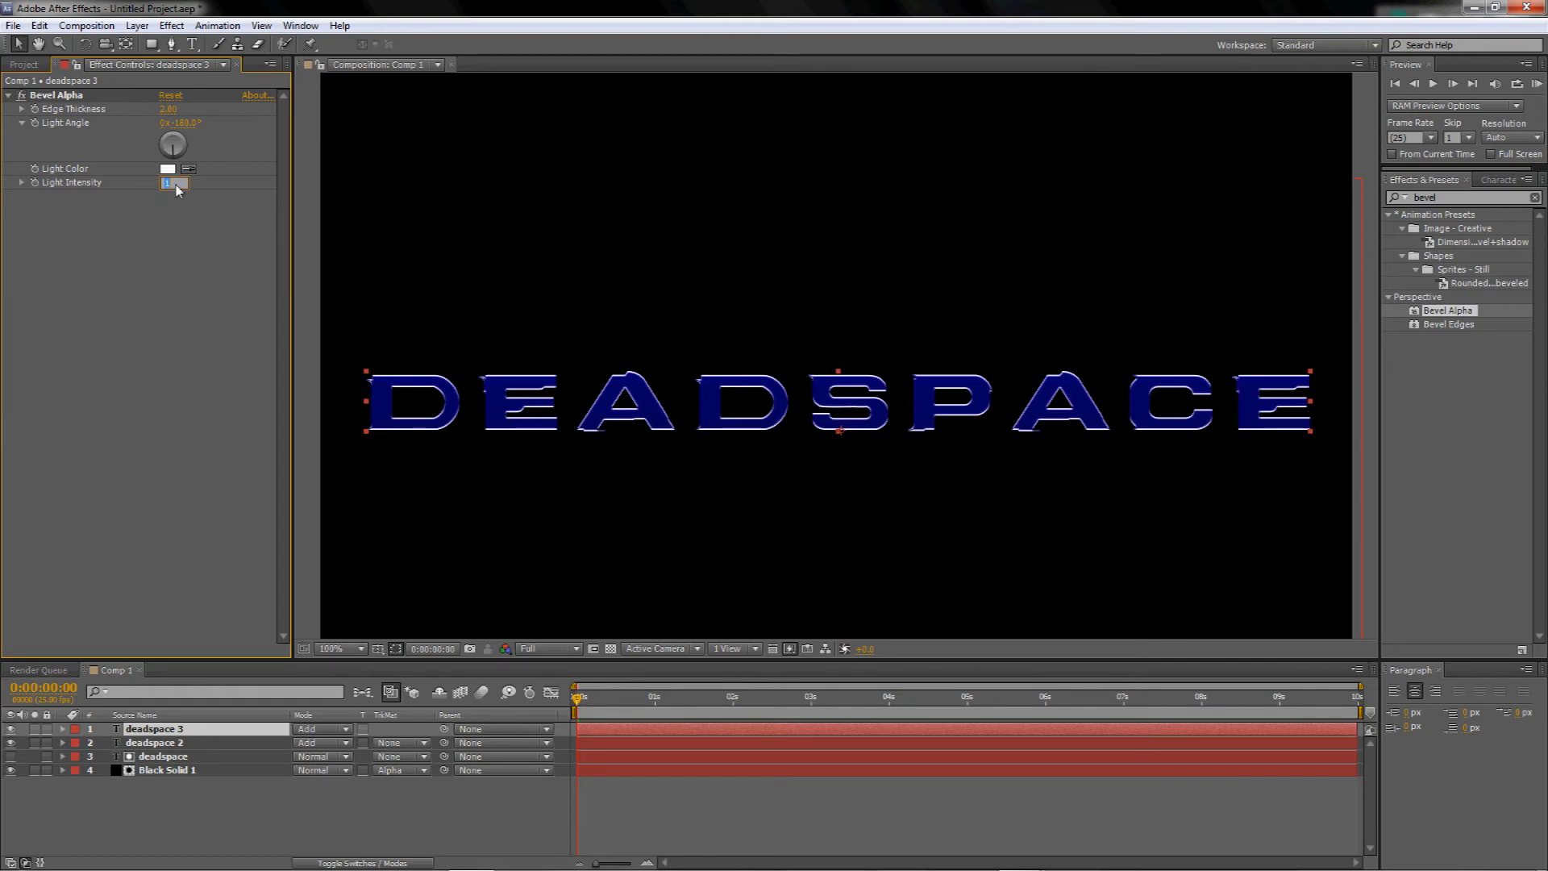
{"action": "key", "text": "Return"}
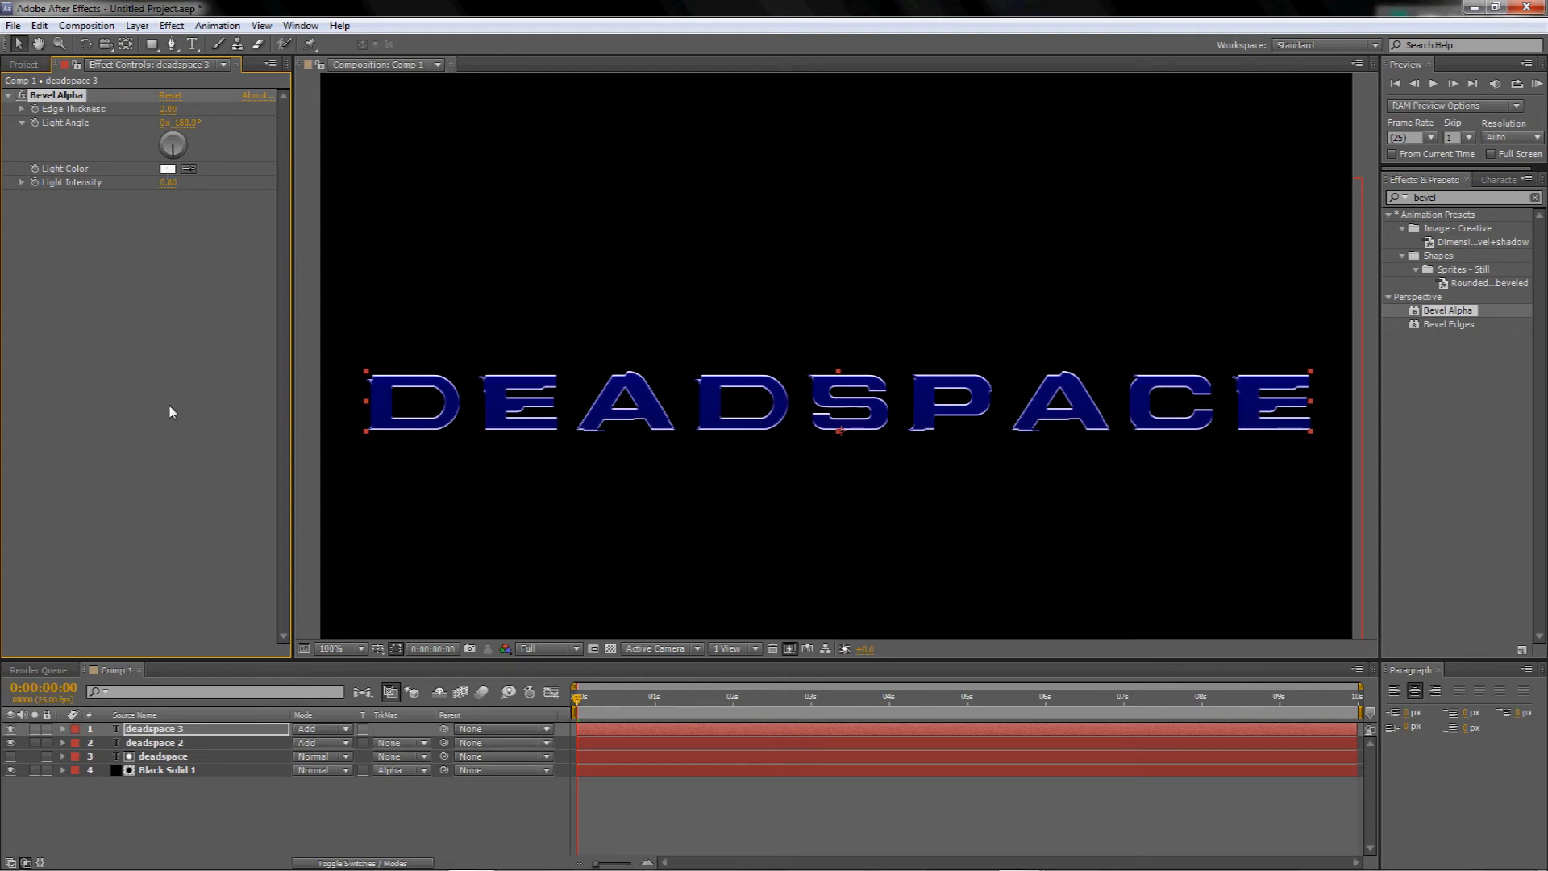
{"action": "scroll", "coordinate": [769, 475], "scroll_direction": "up", "scroll_amount": 1}
{"action": "scroll", "coordinate": [770, 471], "scroll_direction": "down", "scroll_amount": 2}
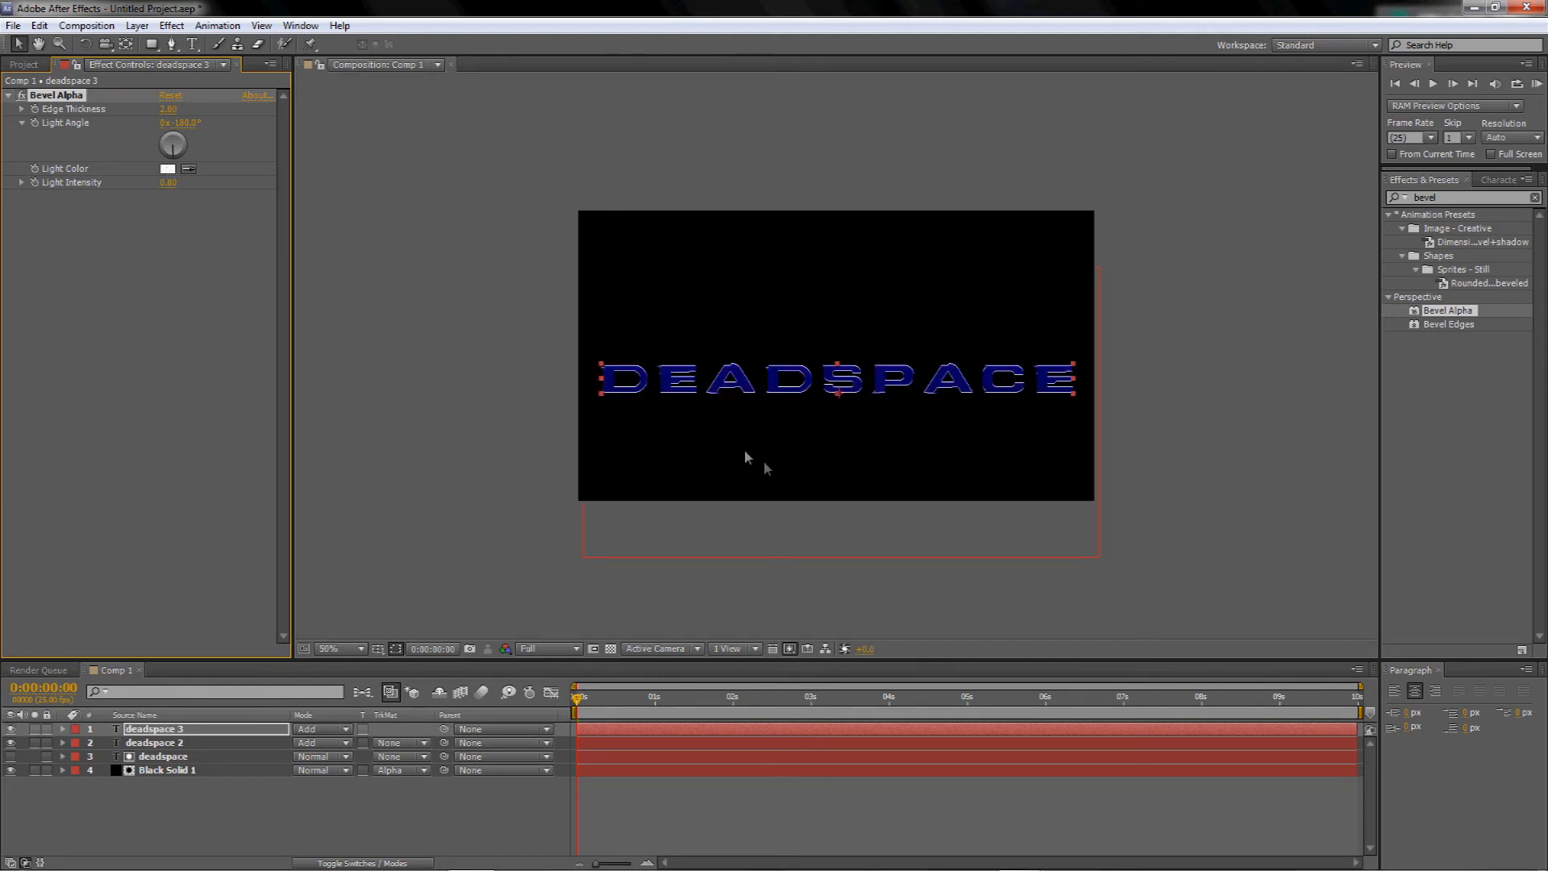
{"action": "scroll", "coordinate": [709, 448], "scroll_direction": "up", "scroll_amount": 1}
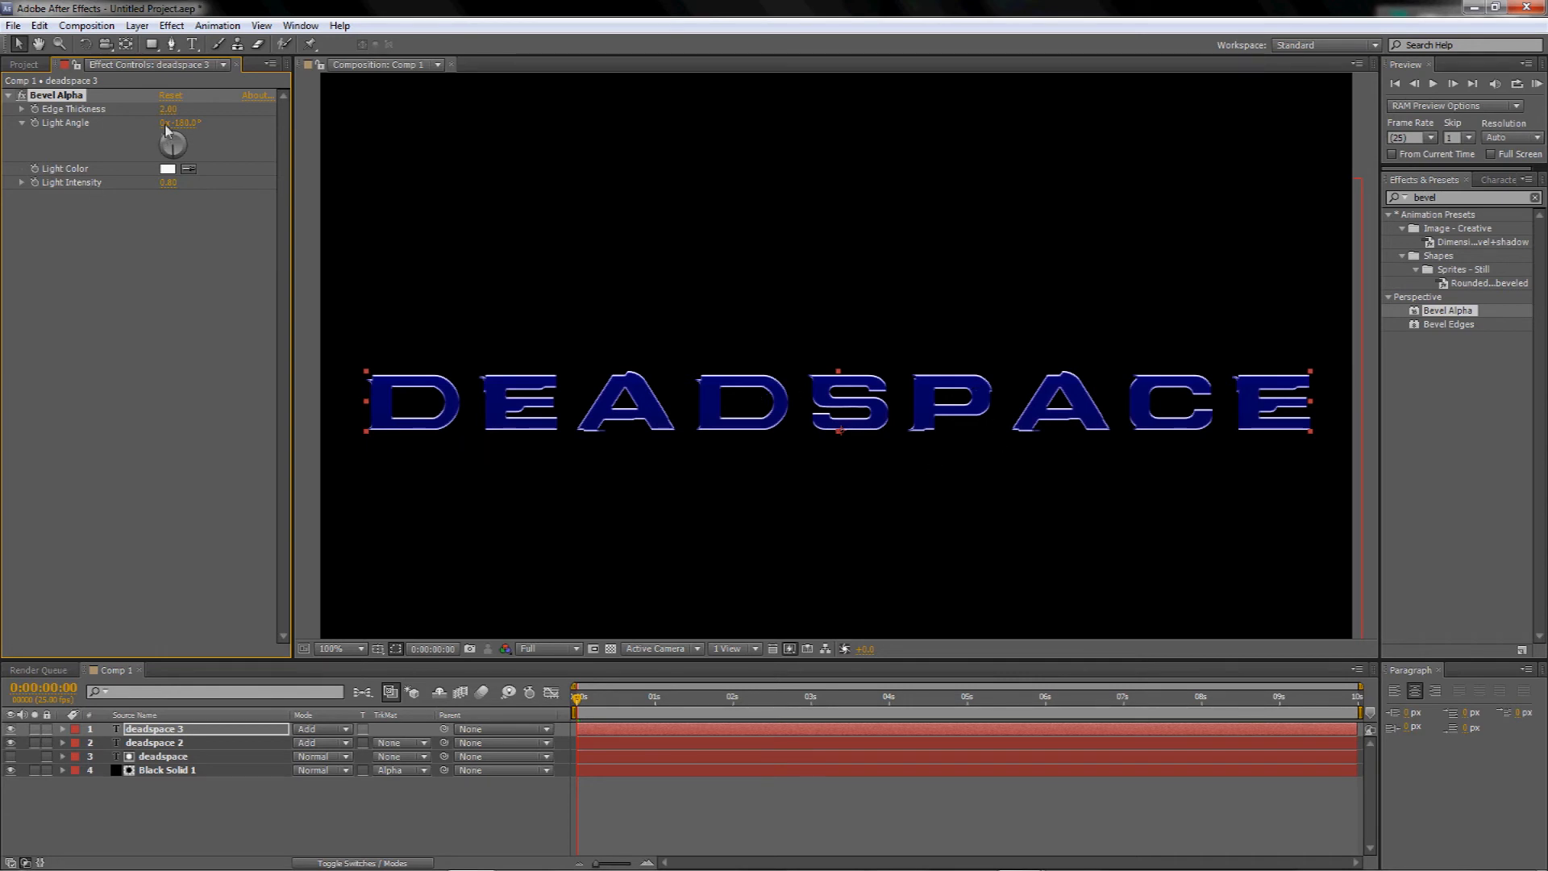
{"action": "left_click", "coordinate": [188, 740]}
{"action": "left_click", "coordinate": [188, 733]}
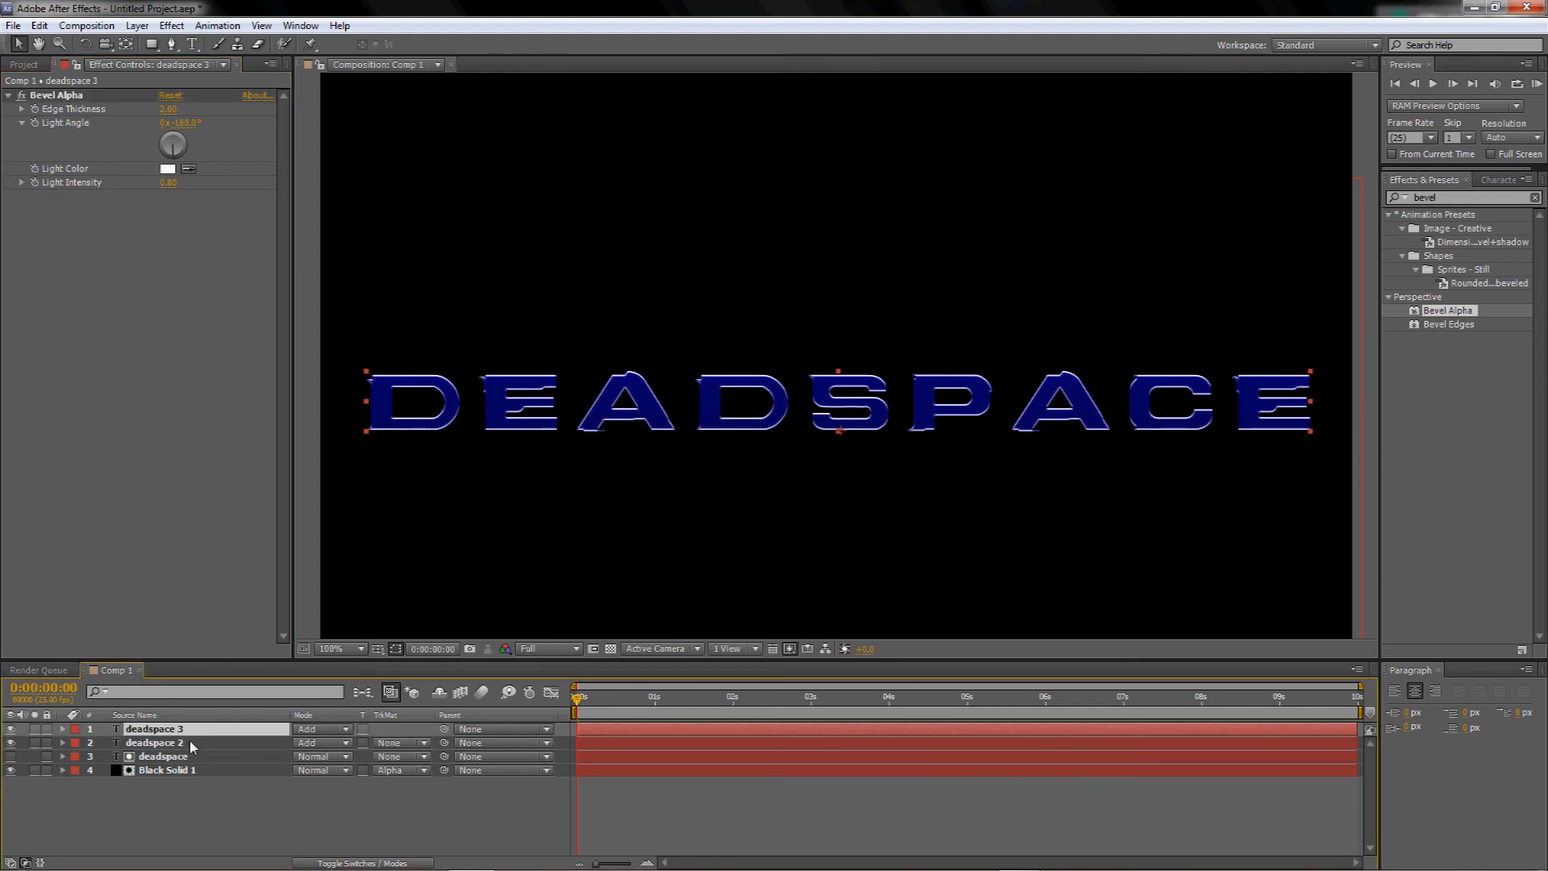
{"action": "left_click", "coordinate": [190, 739]}
{"action": "left_click", "coordinate": [187, 730]}
{"action": "left_click", "coordinate": [184, 771]}
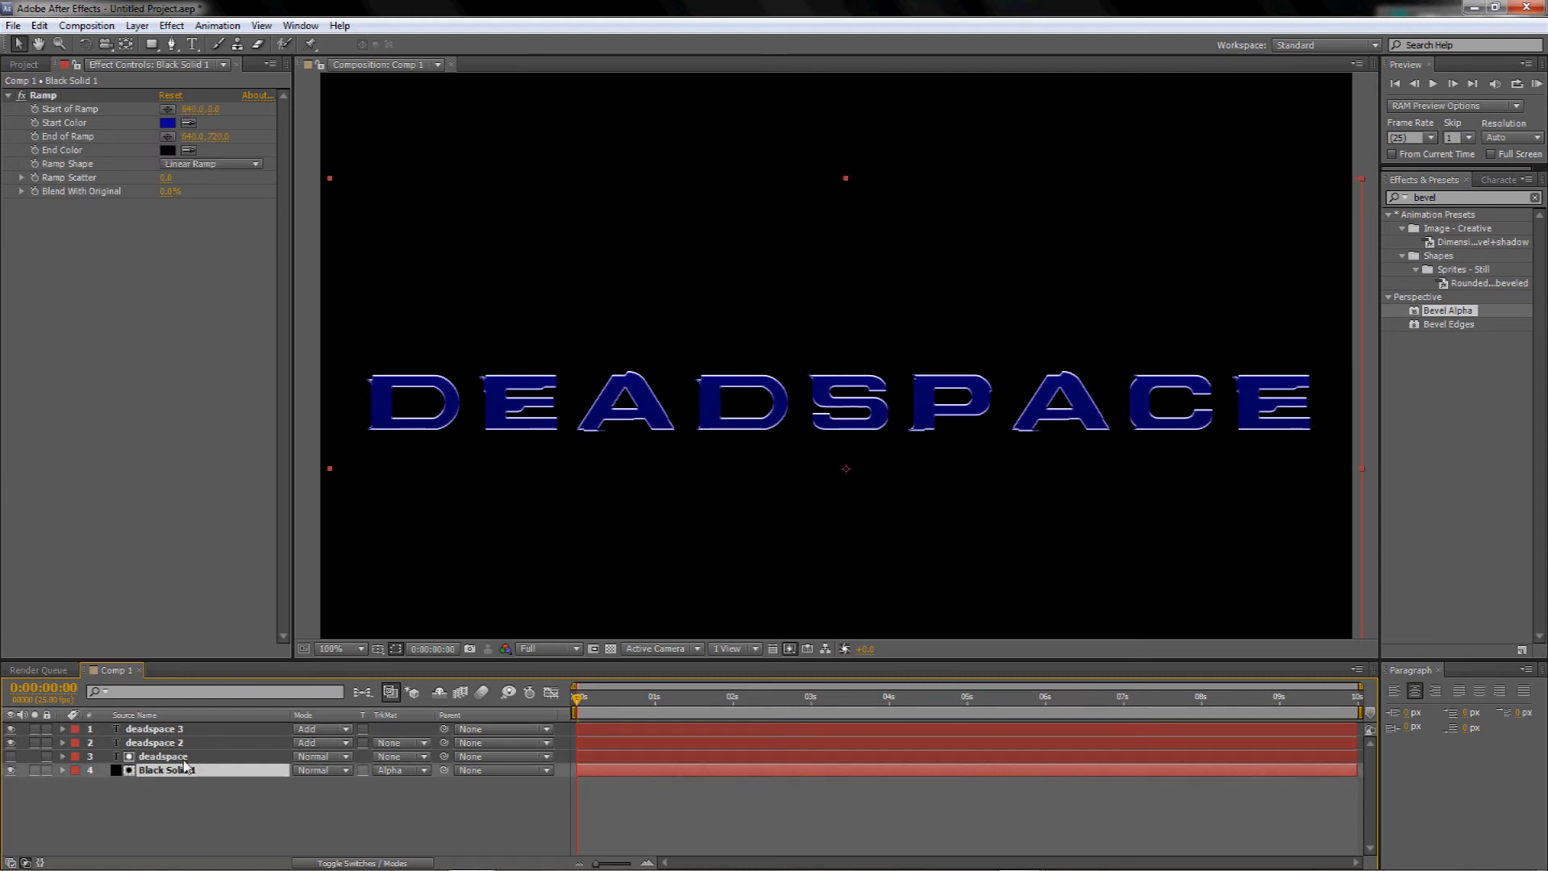
Set the Bevel Alpha light color on the deadspace 3 layer to red FF0000.
{"action": "left_click", "coordinate": [181, 730]}
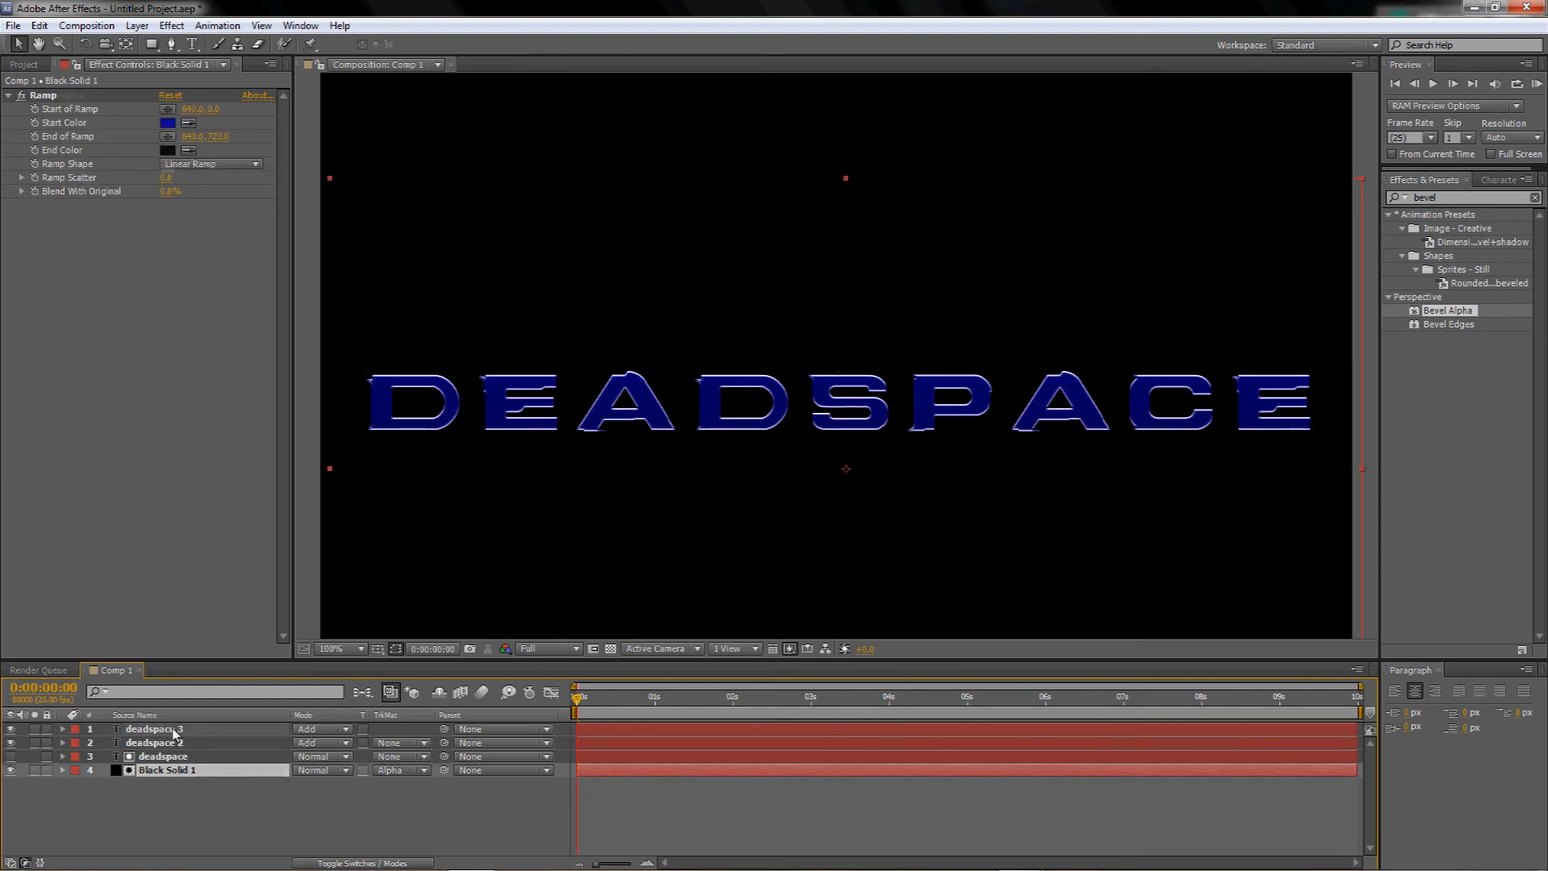
{"action": "left_click", "coordinate": [168, 169]}
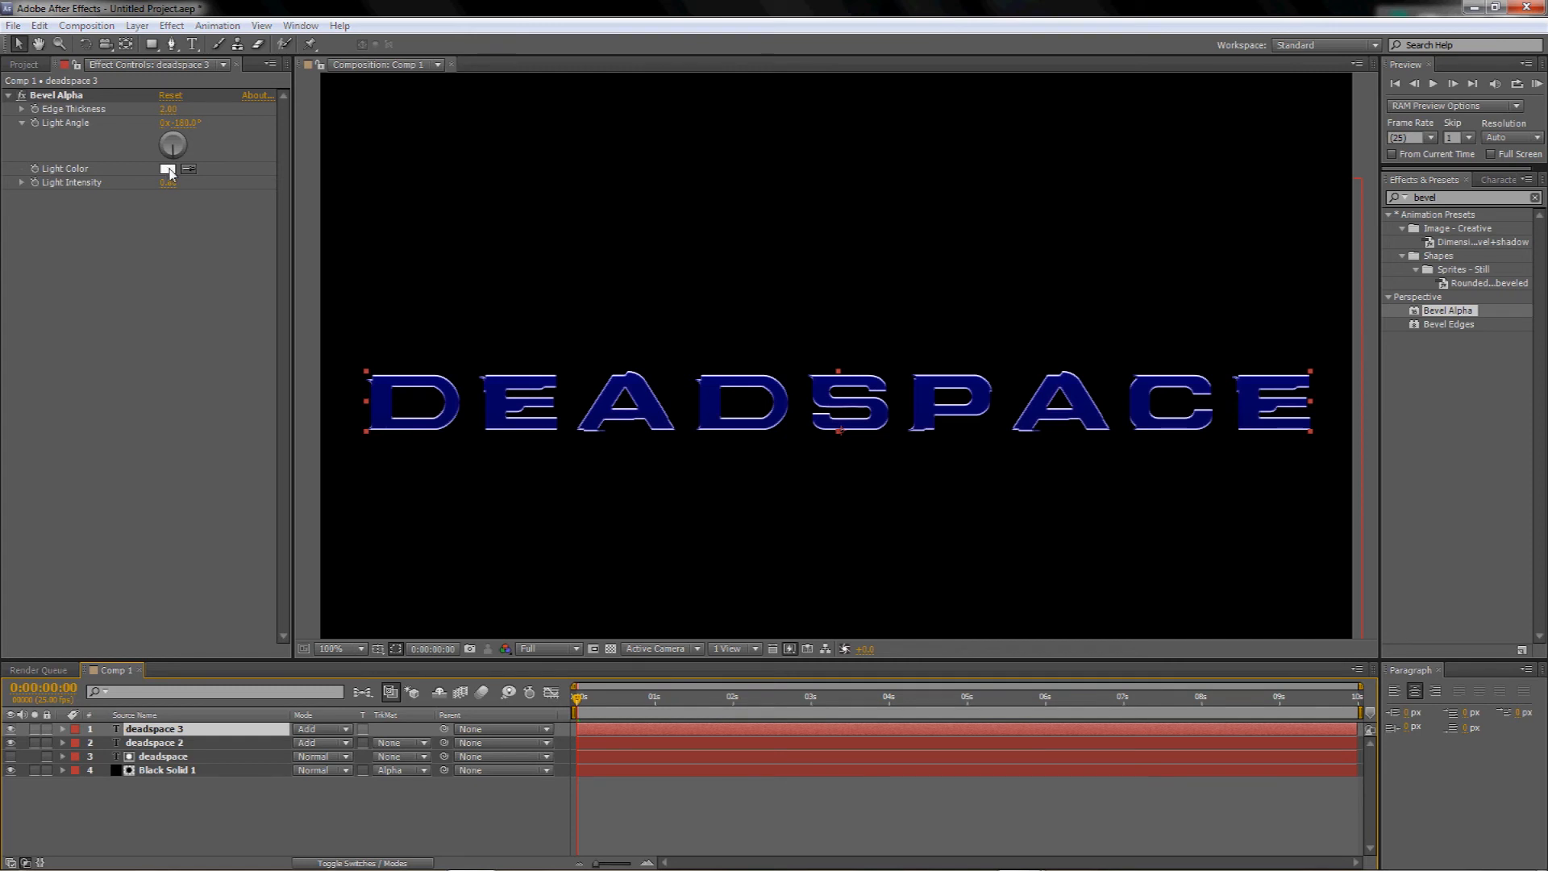
{"action": "left_click_drag", "start_coordinate": [1104, 482], "coordinate": [1143, 434]}
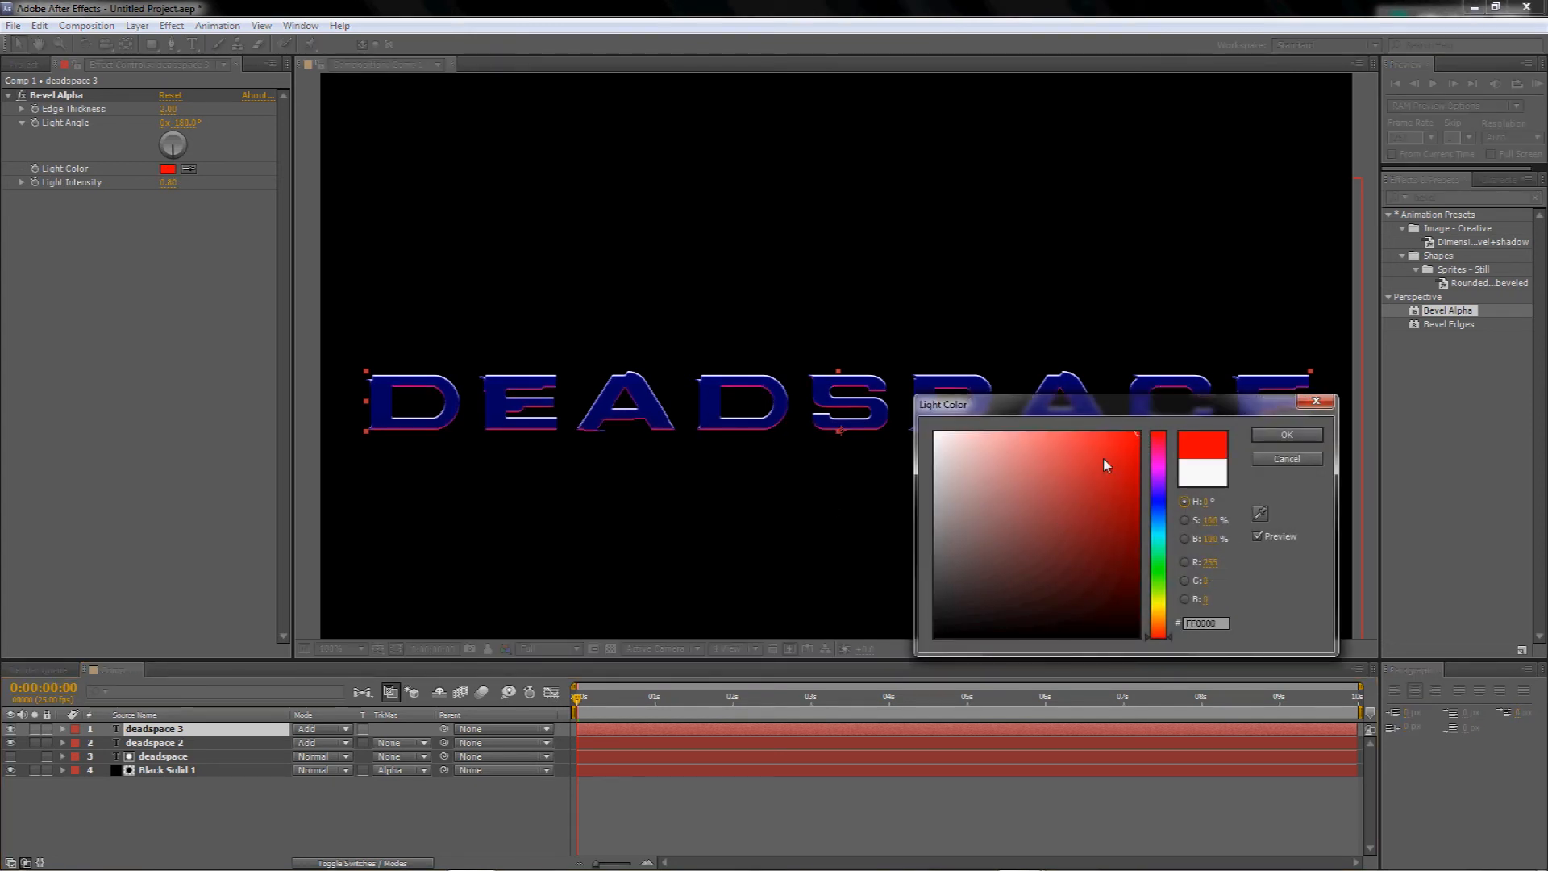
{"action": "left_click", "coordinate": [1299, 435]}
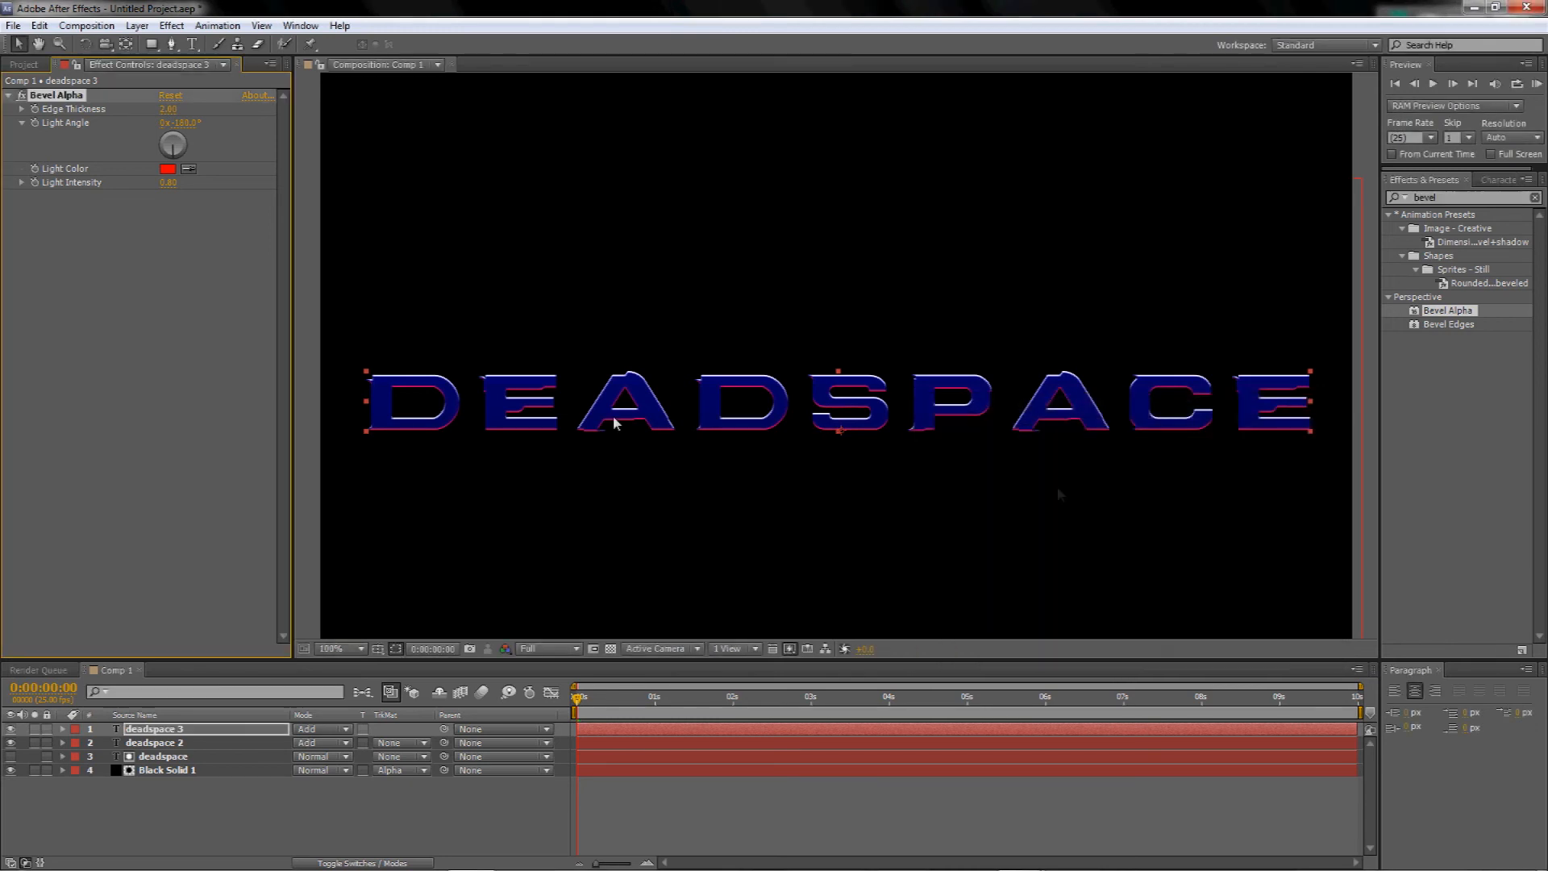
Set the Bevel Alpha light color on the deadspace 2 layer to green 3CFF00.
{"action": "left_click", "coordinate": [165, 742]}
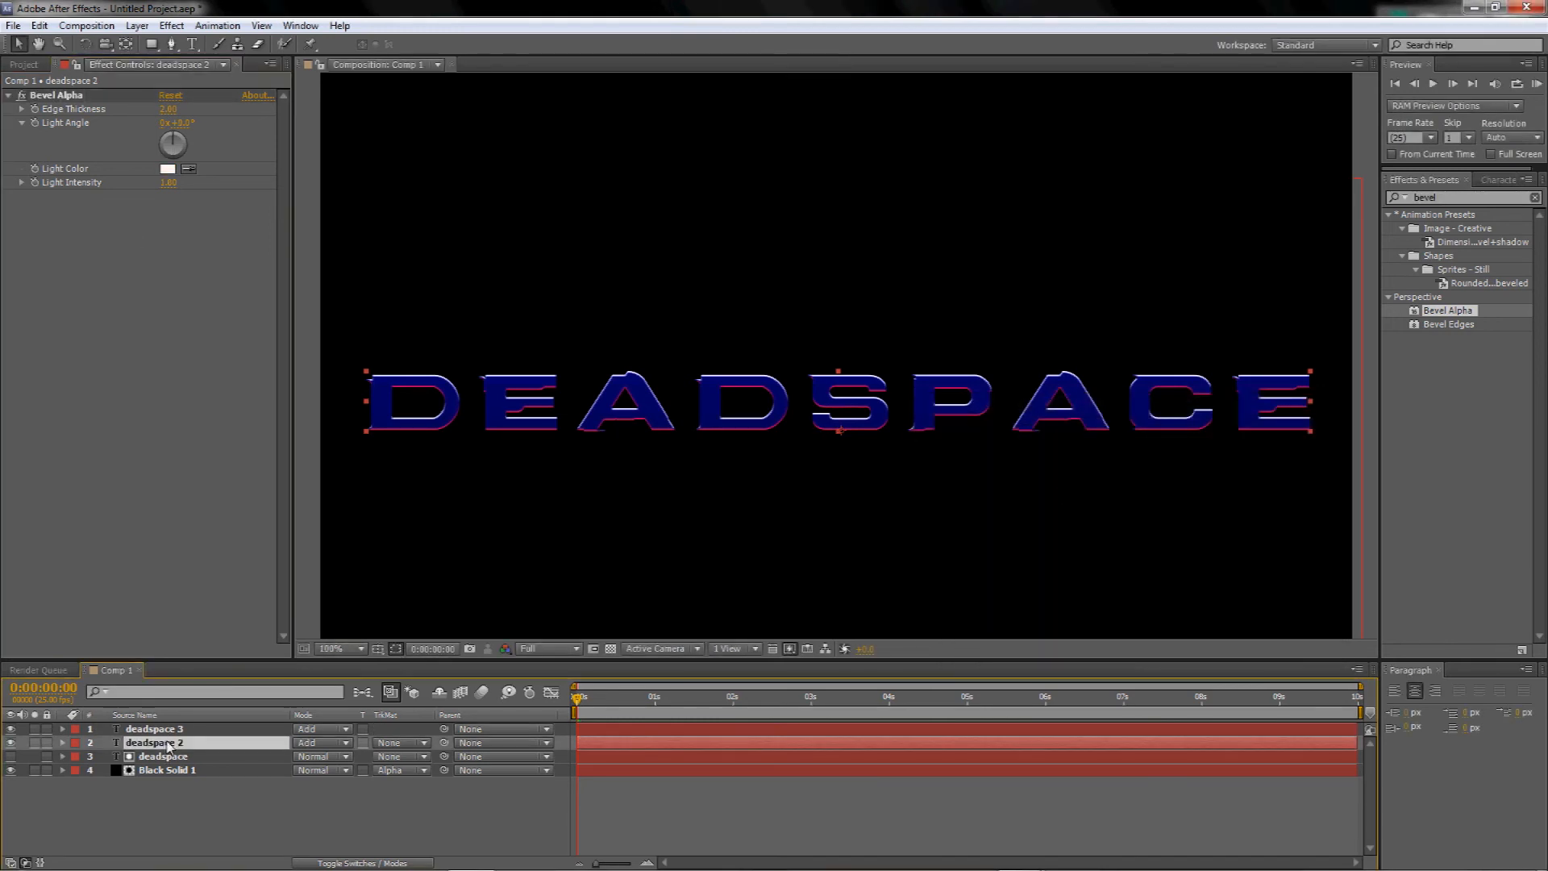
{"action": "left_click", "coordinate": [168, 171]}
{"action": "mouse_move", "coordinate": [1159, 596]}
{"action": "left_mouse_down"}
{"action": "mouse_move", "coordinate": [1124, 558]}
{"action": "mouse_move", "coordinate": [1138, 433]}
{"action": "left_mouse_up"}
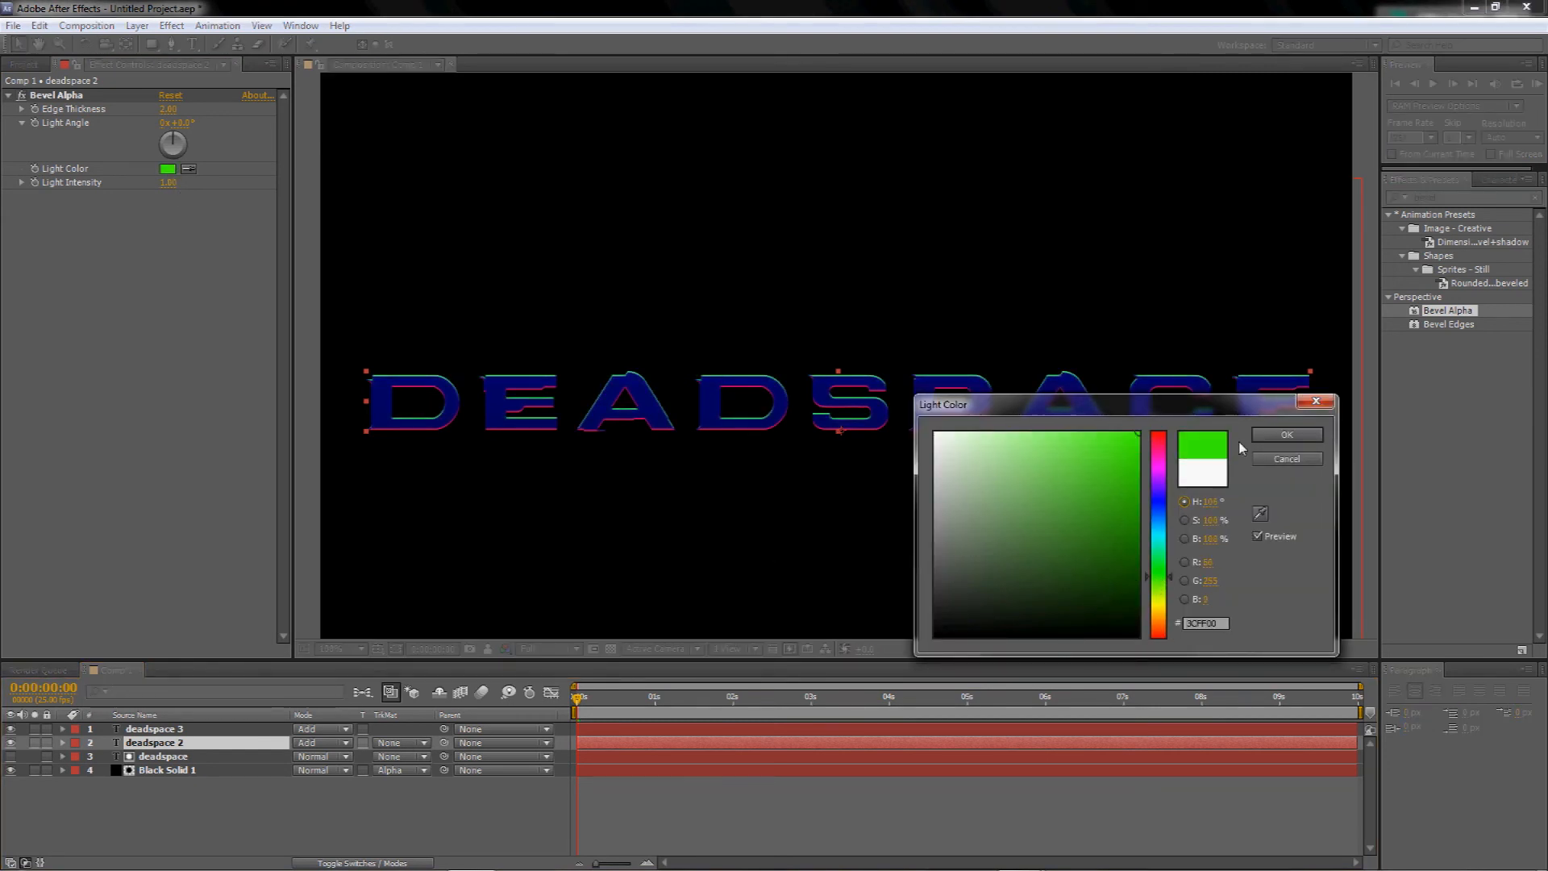
{"action": "left_click", "coordinate": [1282, 439]}
{"action": "scroll", "coordinate": [629, 484], "scroll_direction": "down", "scroll_amount": 2}
{"action": "scroll", "coordinate": [698, 494], "scroll_direction": "up", "scroll_amount": 2}
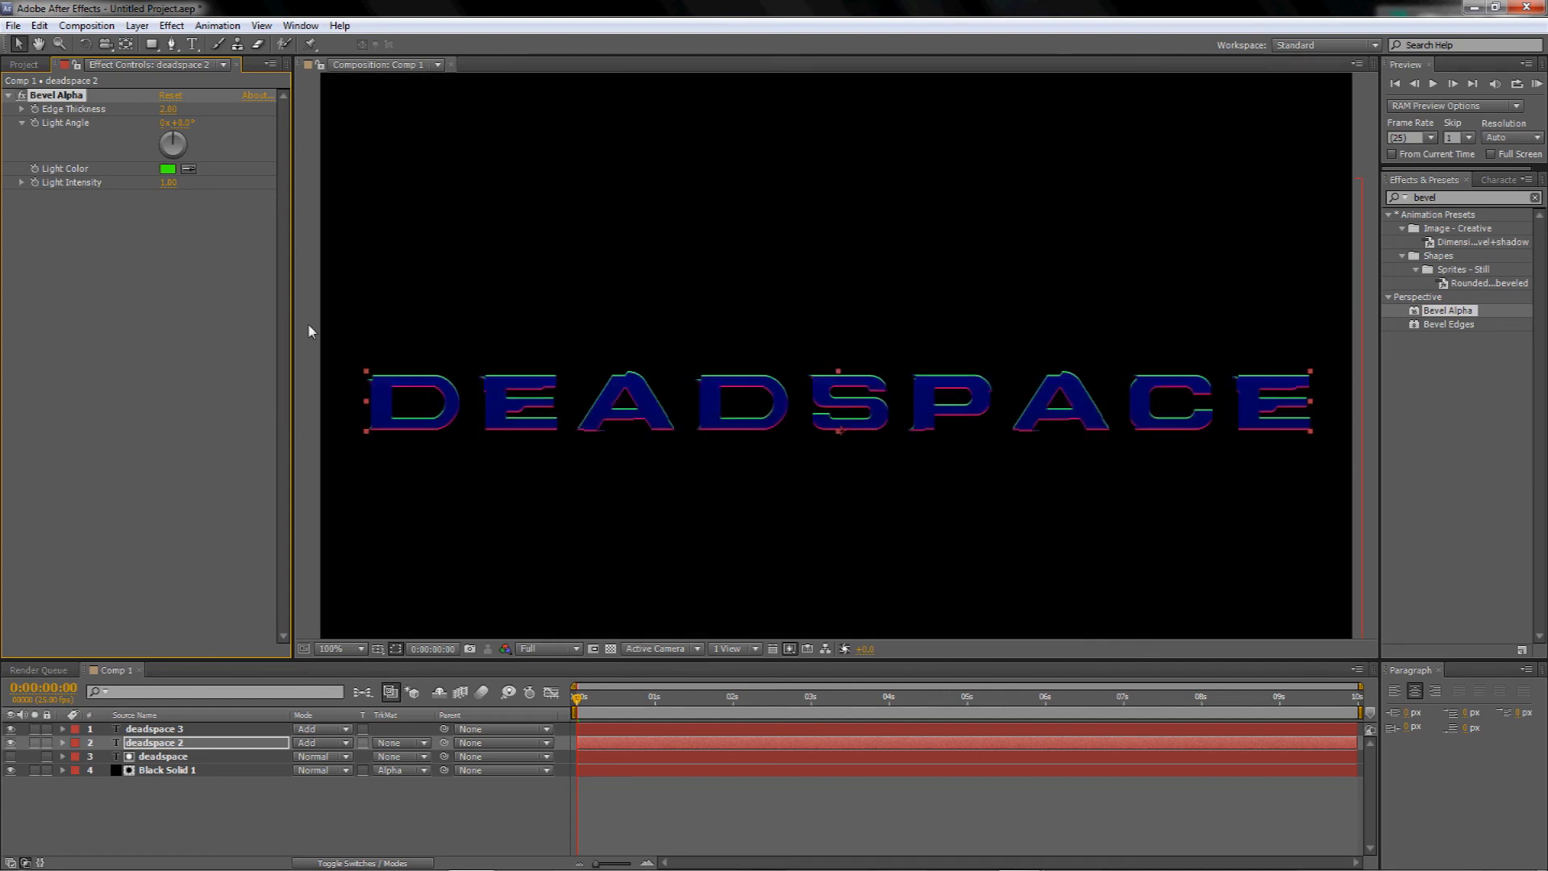
Set the Ramp start color on the Black Solid 1 layer to dark grey 2E2E2E.
{"action": "left_click", "coordinate": [176, 771]}
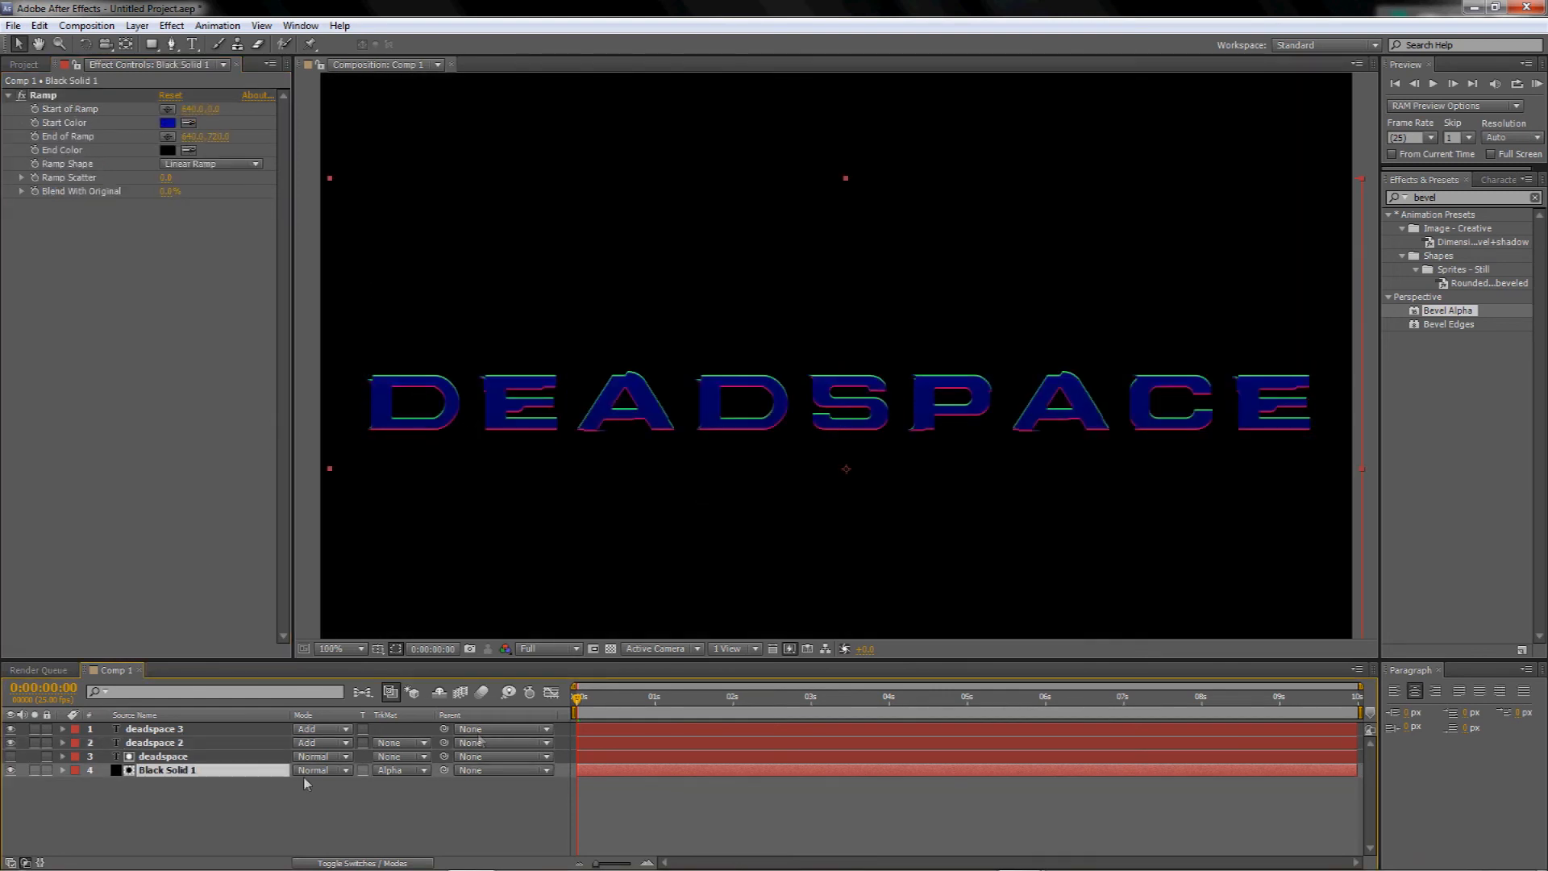
{"action": "left_click", "coordinate": [170, 122]}
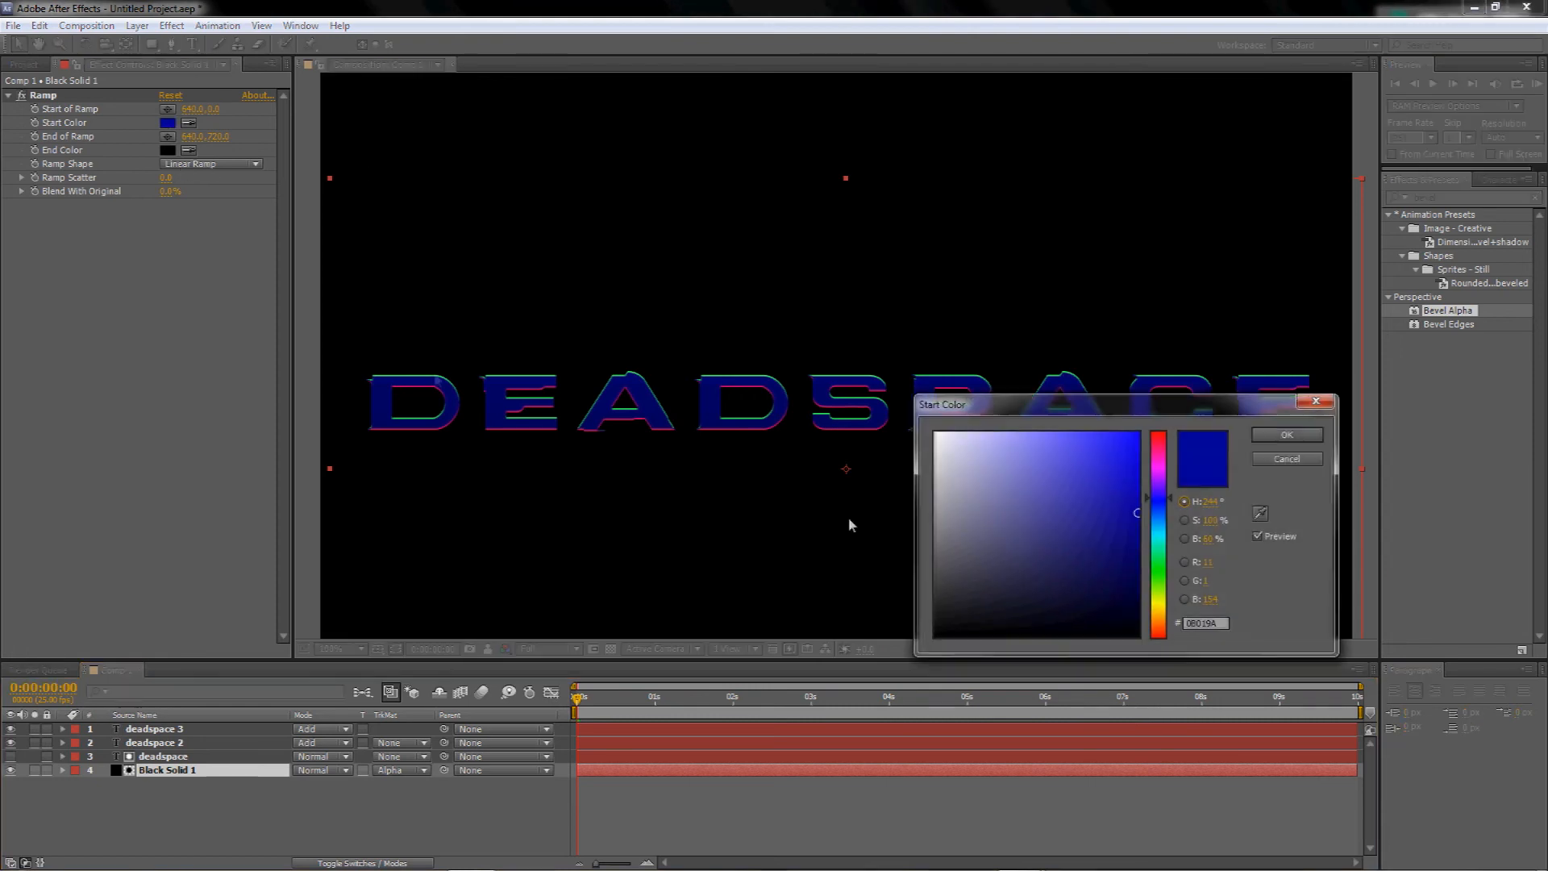
{"action": "mouse_move", "coordinate": [1112, 553]}
{"action": "left_mouse_down"}
{"action": "mouse_move", "coordinate": [1081, 543]}
{"action": "mouse_move", "coordinate": [948, 563]}
{"action": "mouse_move", "coordinate": [933, 603]}
{"action": "left_mouse_up"}
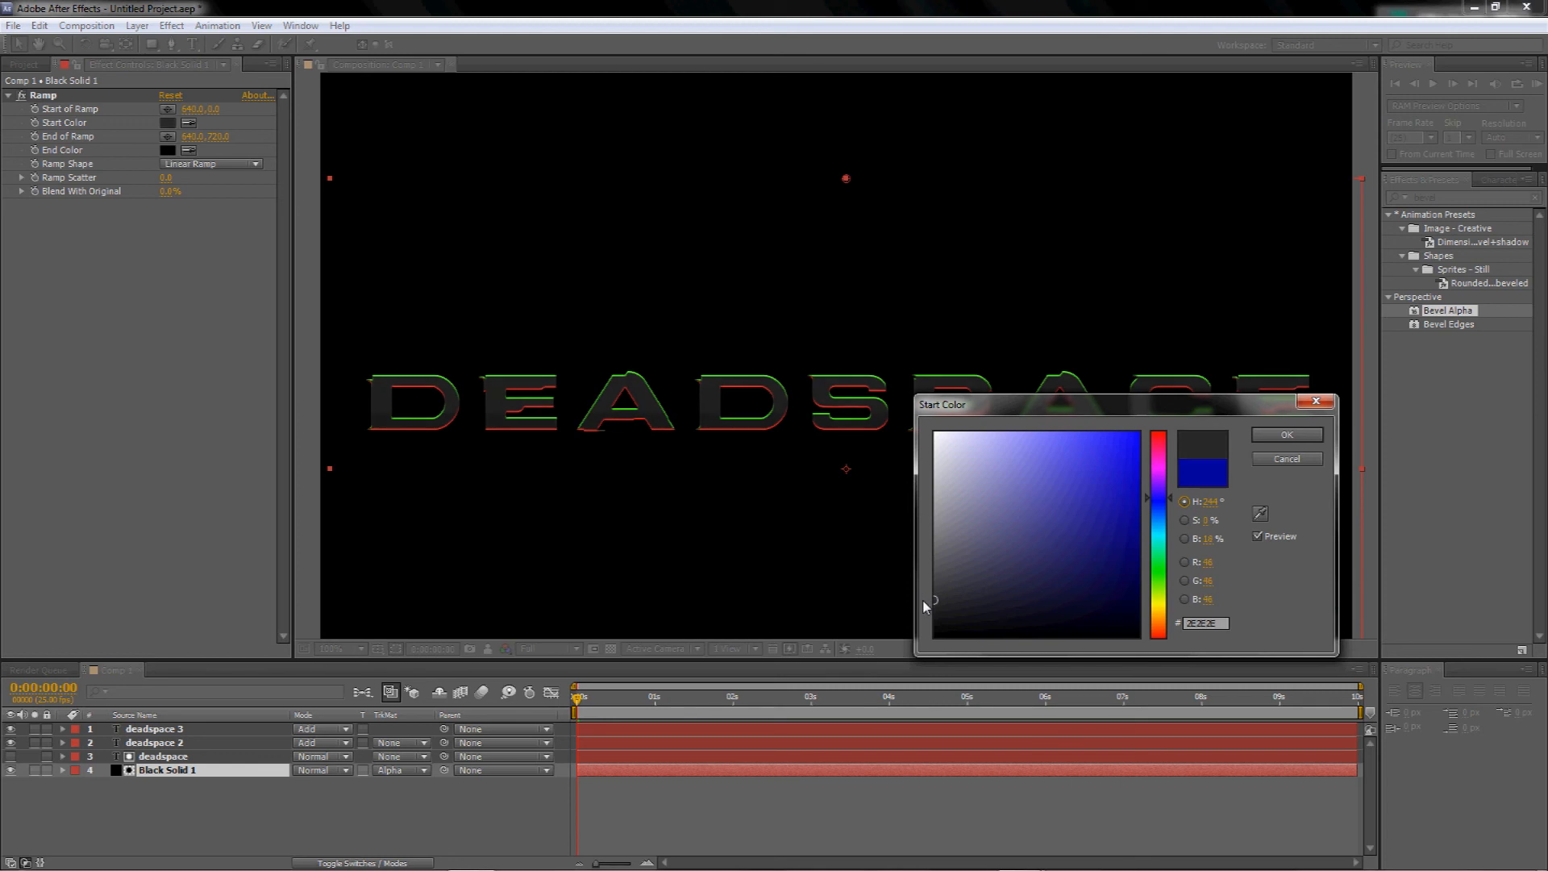
{"action": "left_click", "coordinate": [1285, 436]}
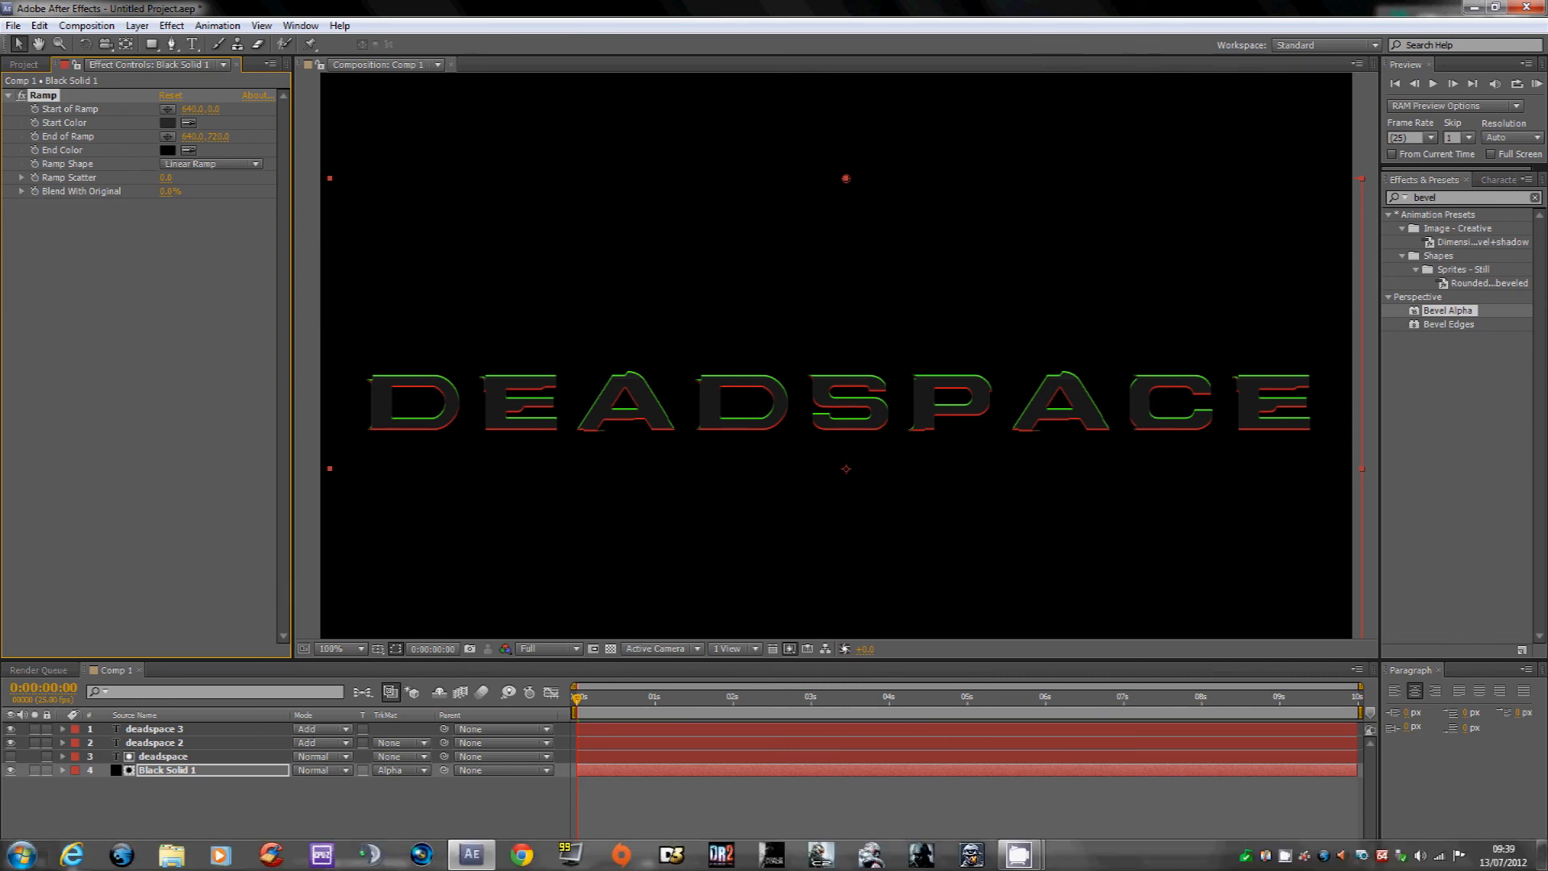
Pre-compose all four layers into a composition named text lr, moving all attributes into it.
{"action": "left_click", "coordinate": [177, 730]}
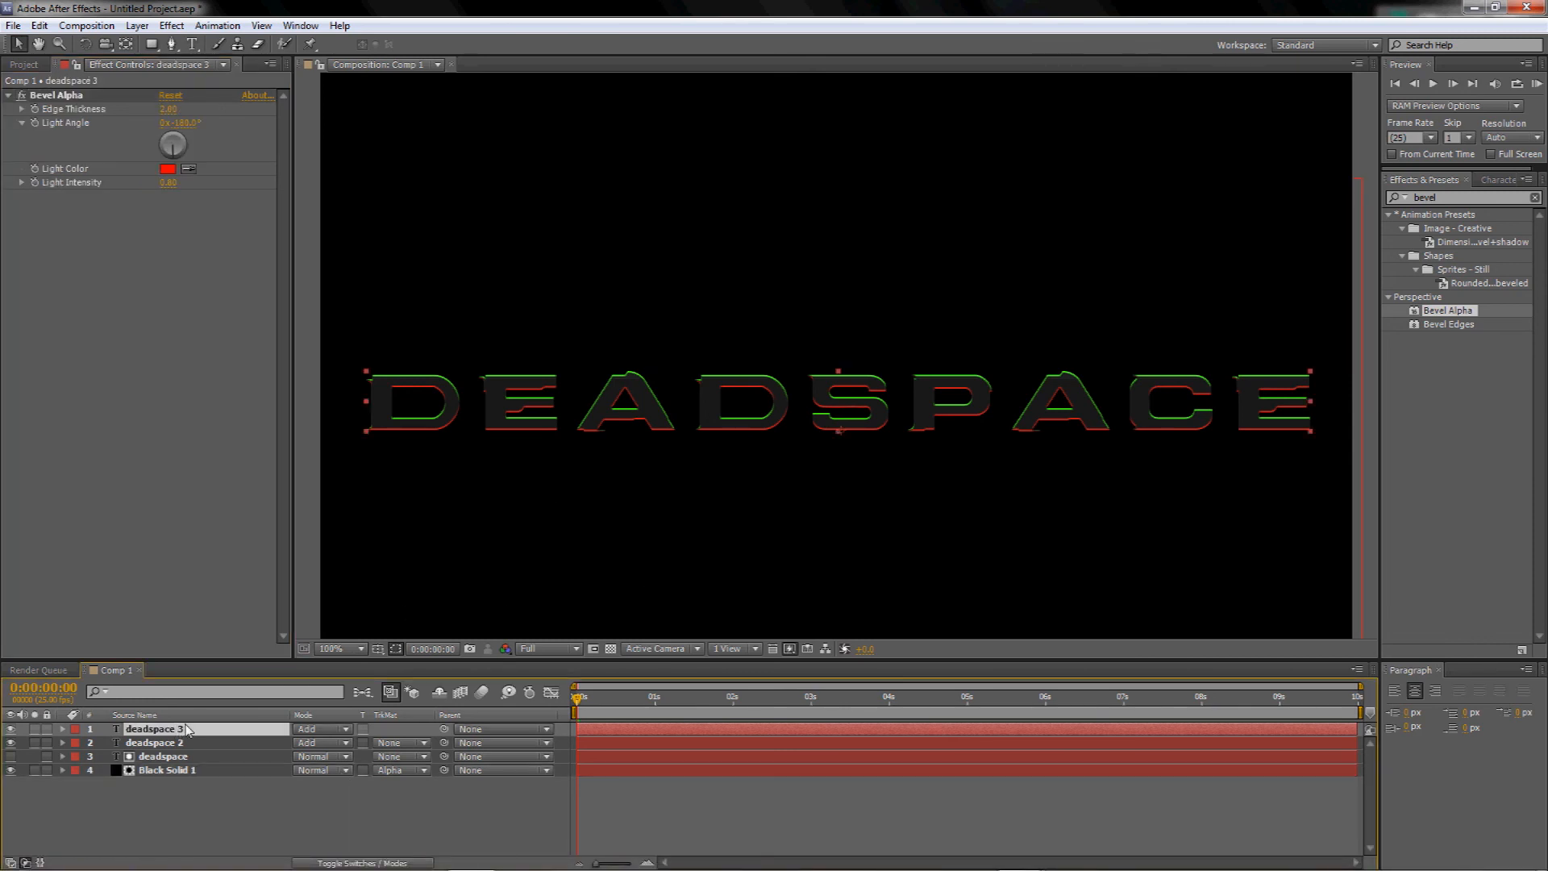
{"action": "left_click", "coordinate": [177, 772], "text": "shift"}
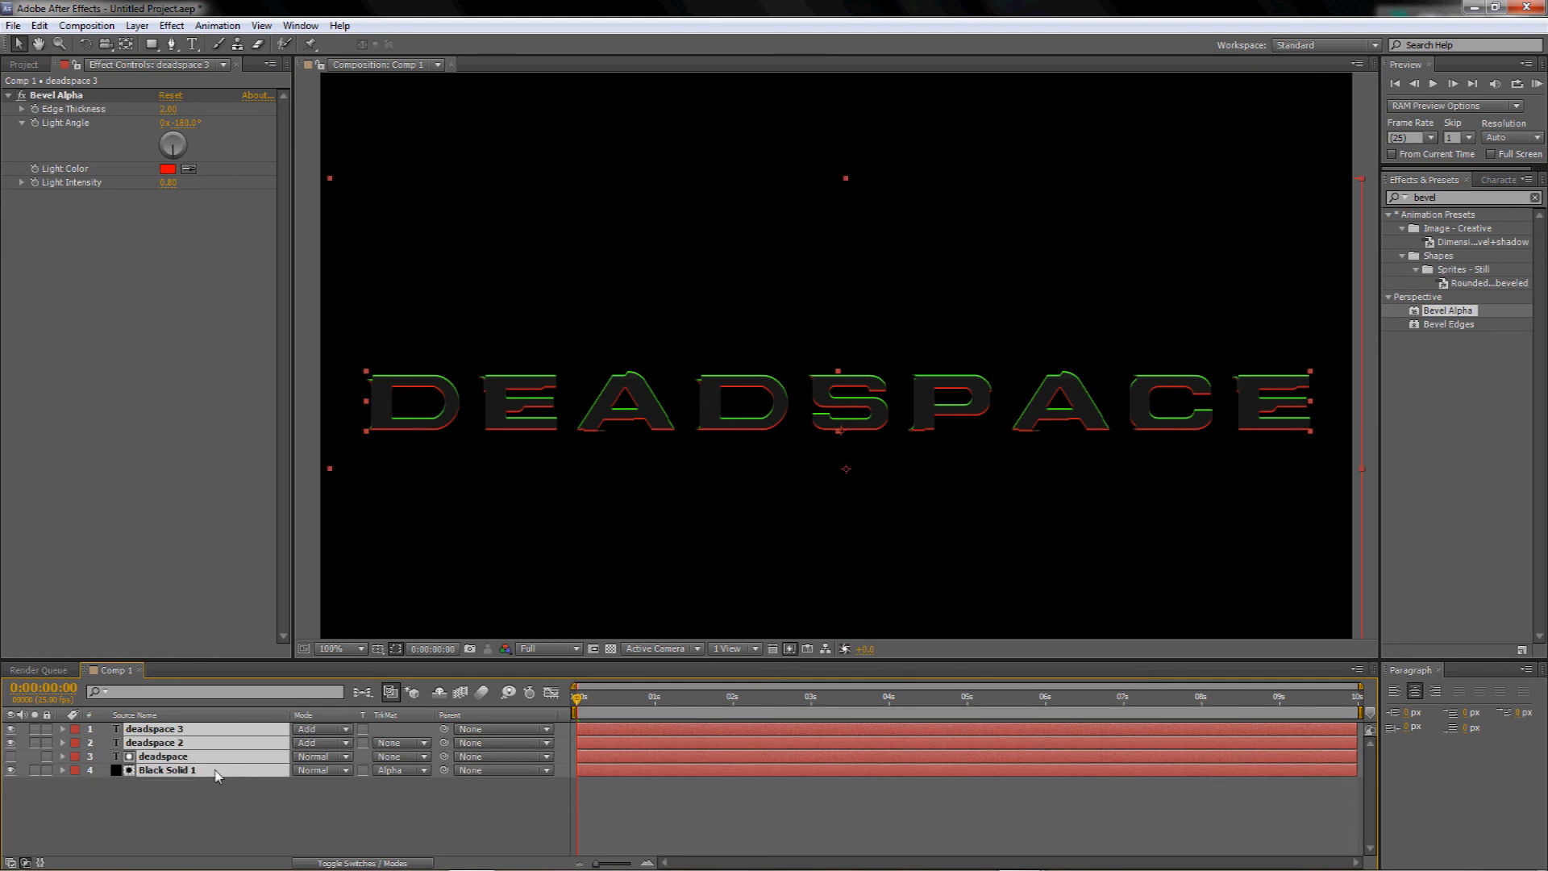
{"action": "left_click", "coordinate": [141, 27]}
{"action": "left_click", "coordinate": [181, 622]}
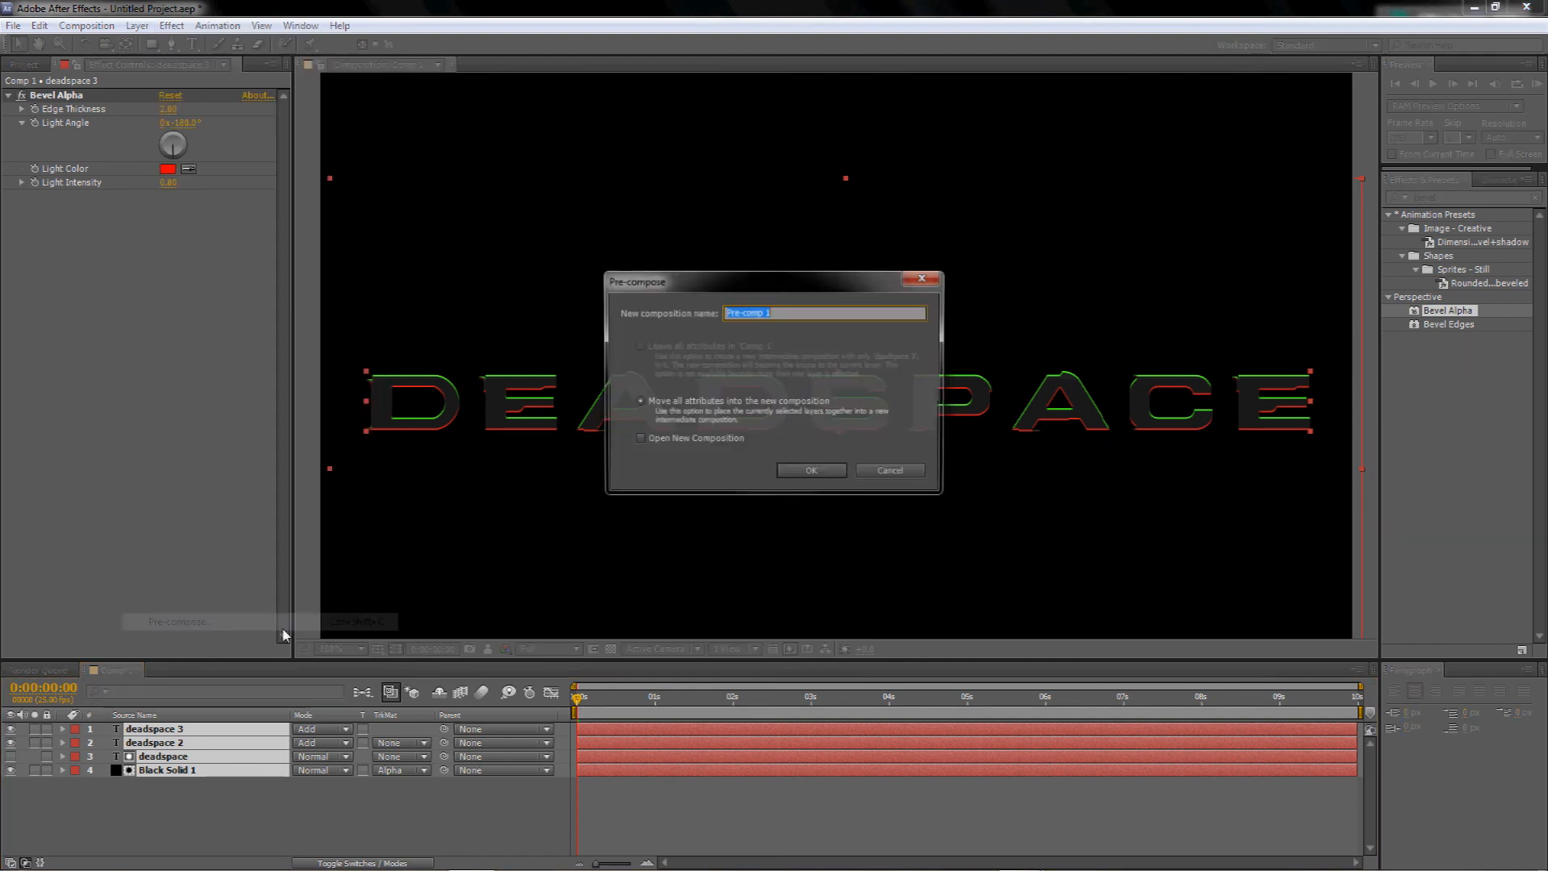
{"action": "type", "text": "te"}
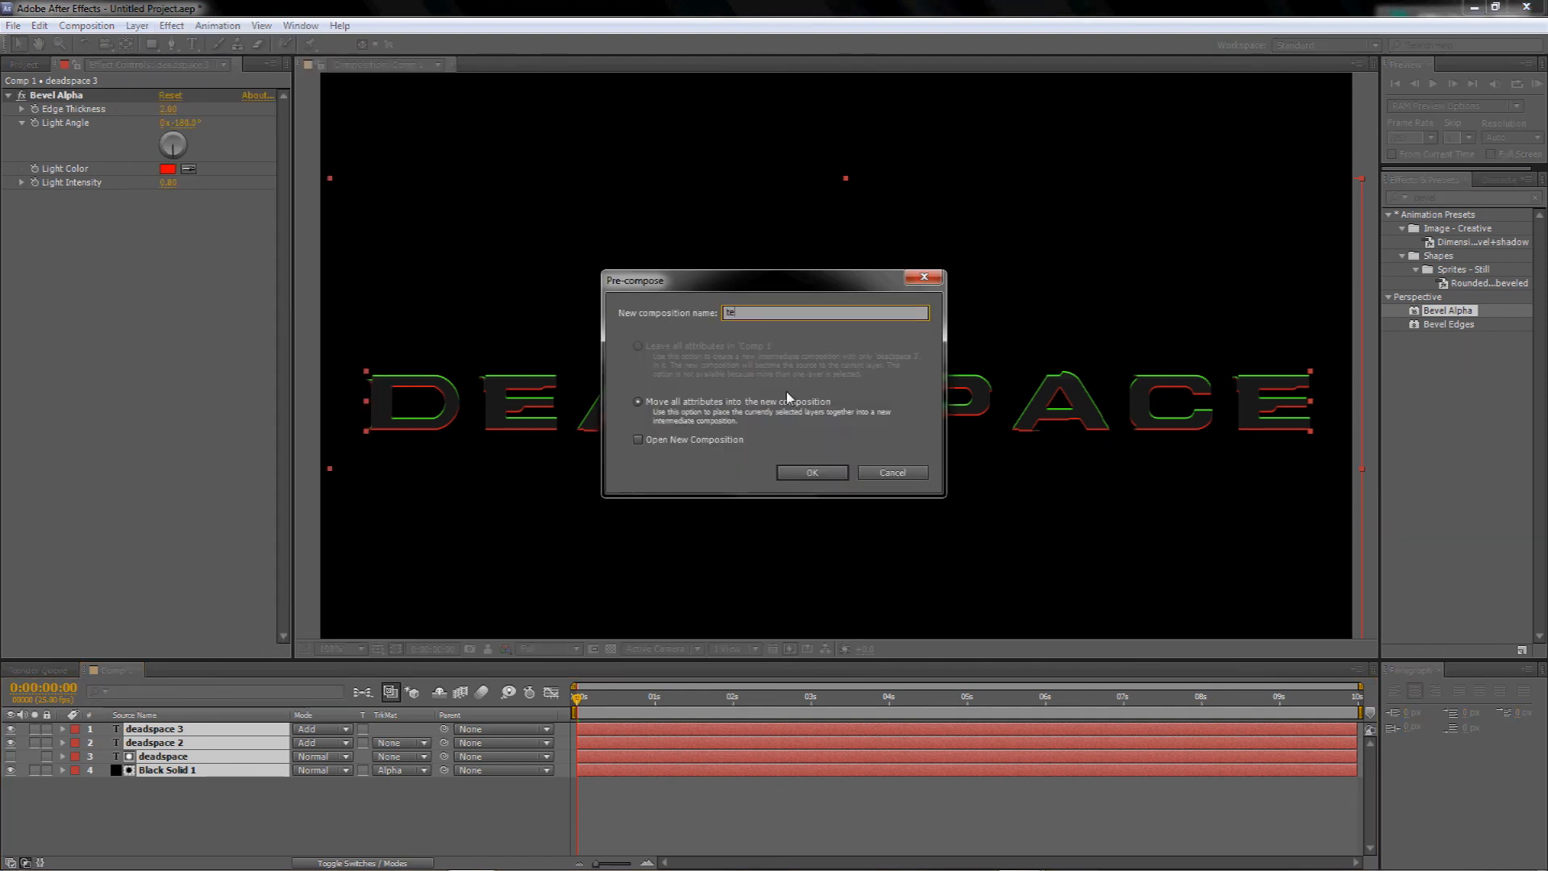
{"action": "type", "text": "xt lr"}
{"action": "left_click", "coordinate": [816, 473]}
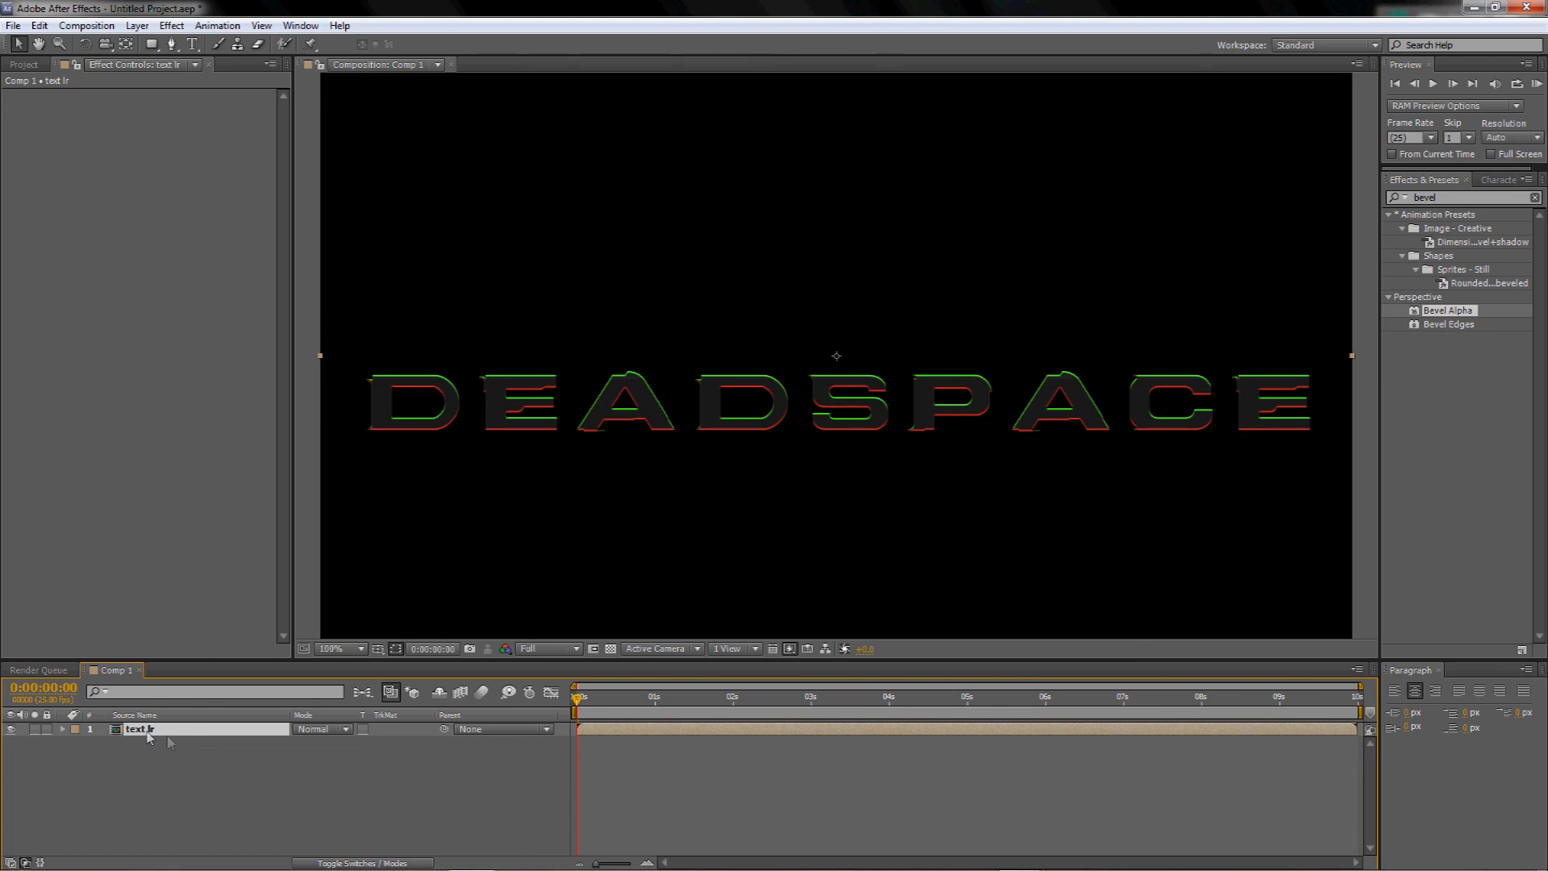
Find the text lr composition in the project, view its layers and return to Comp 1.
{"action": "left_click", "coordinate": [27, 66]}
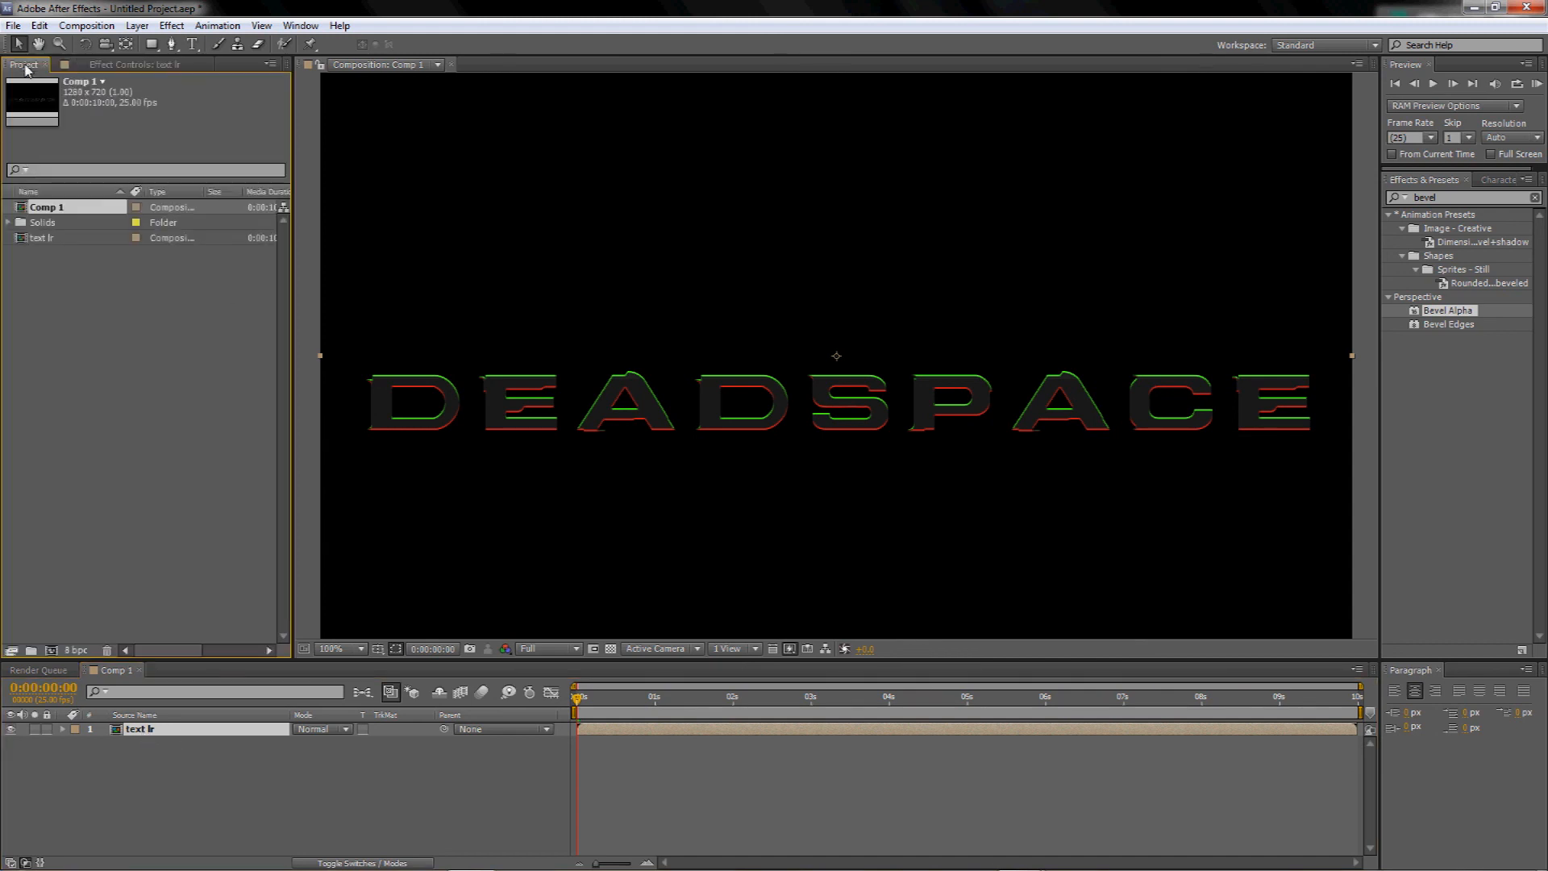
{"action": "left_click", "coordinate": [38, 237]}
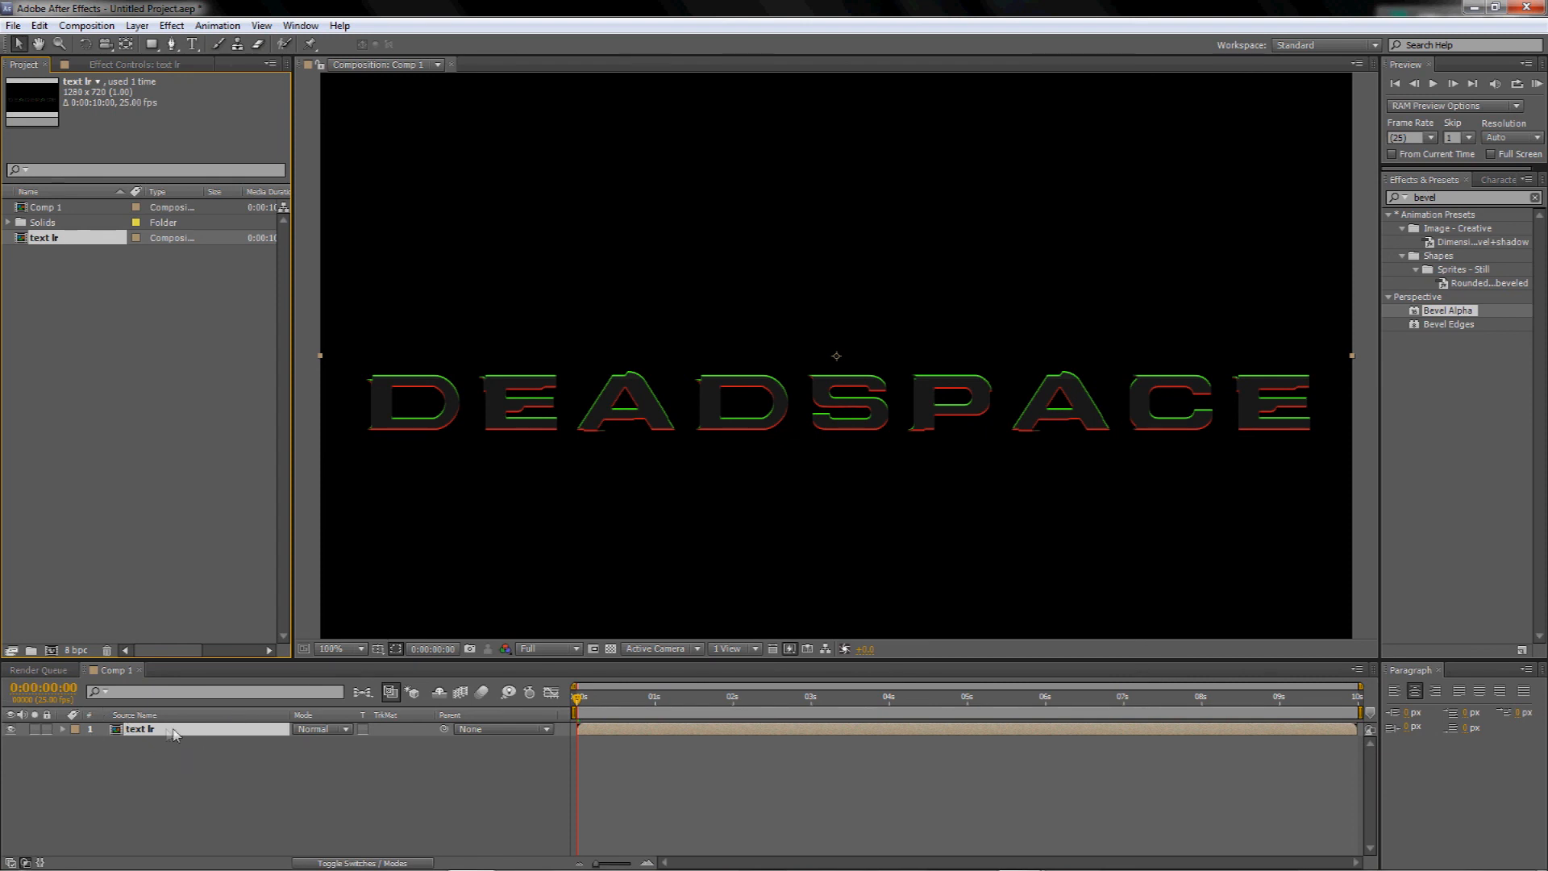
{"action": "double_click", "coordinate": [137, 729]}
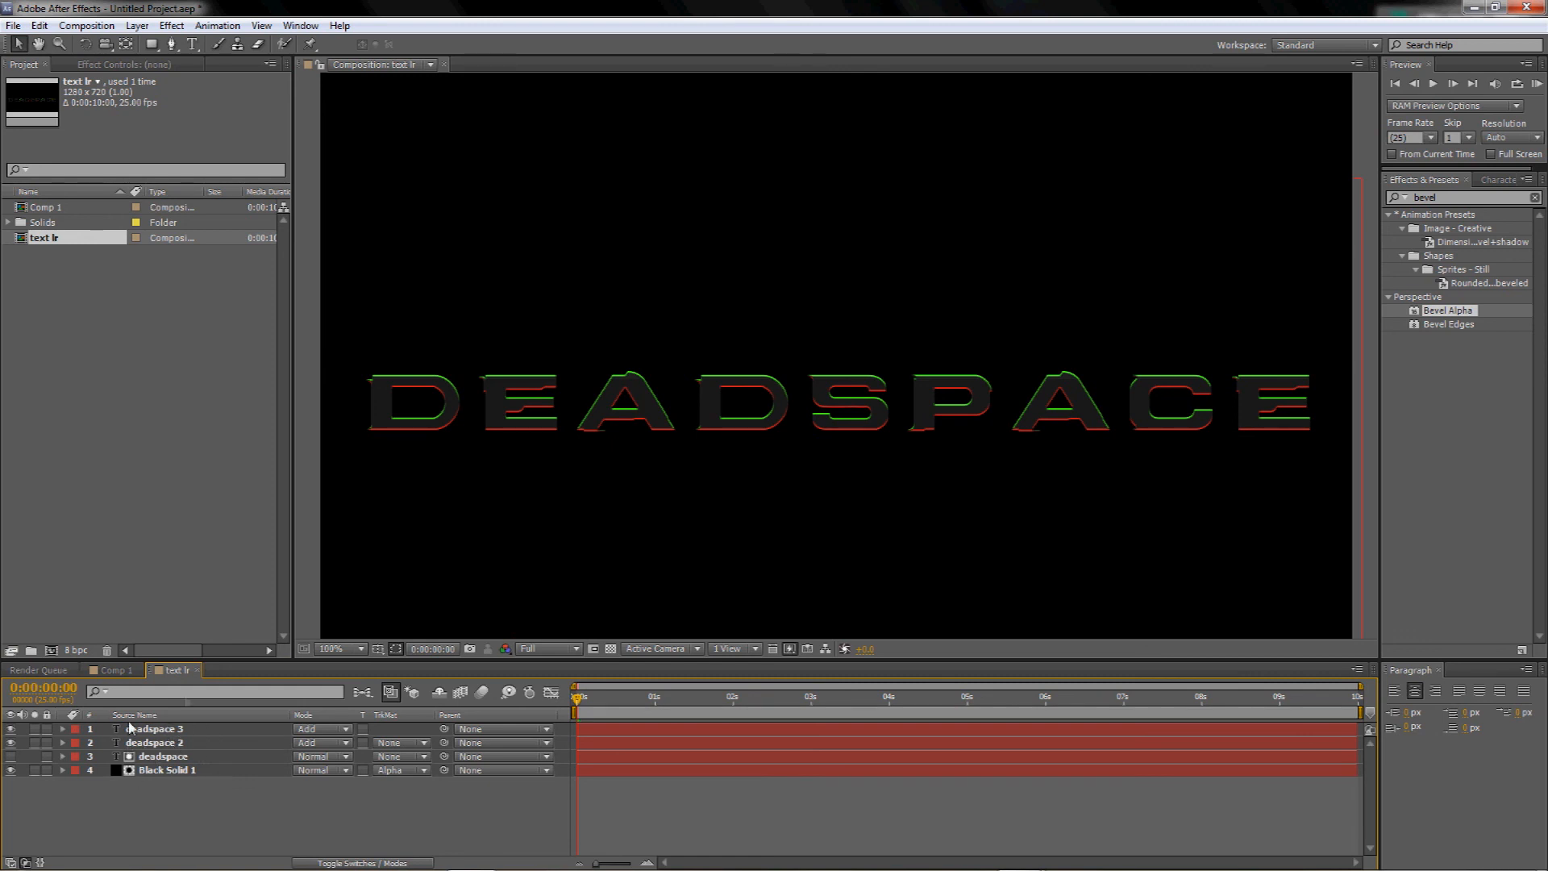
{"action": "left_click", "coordinate": [197, 670]}
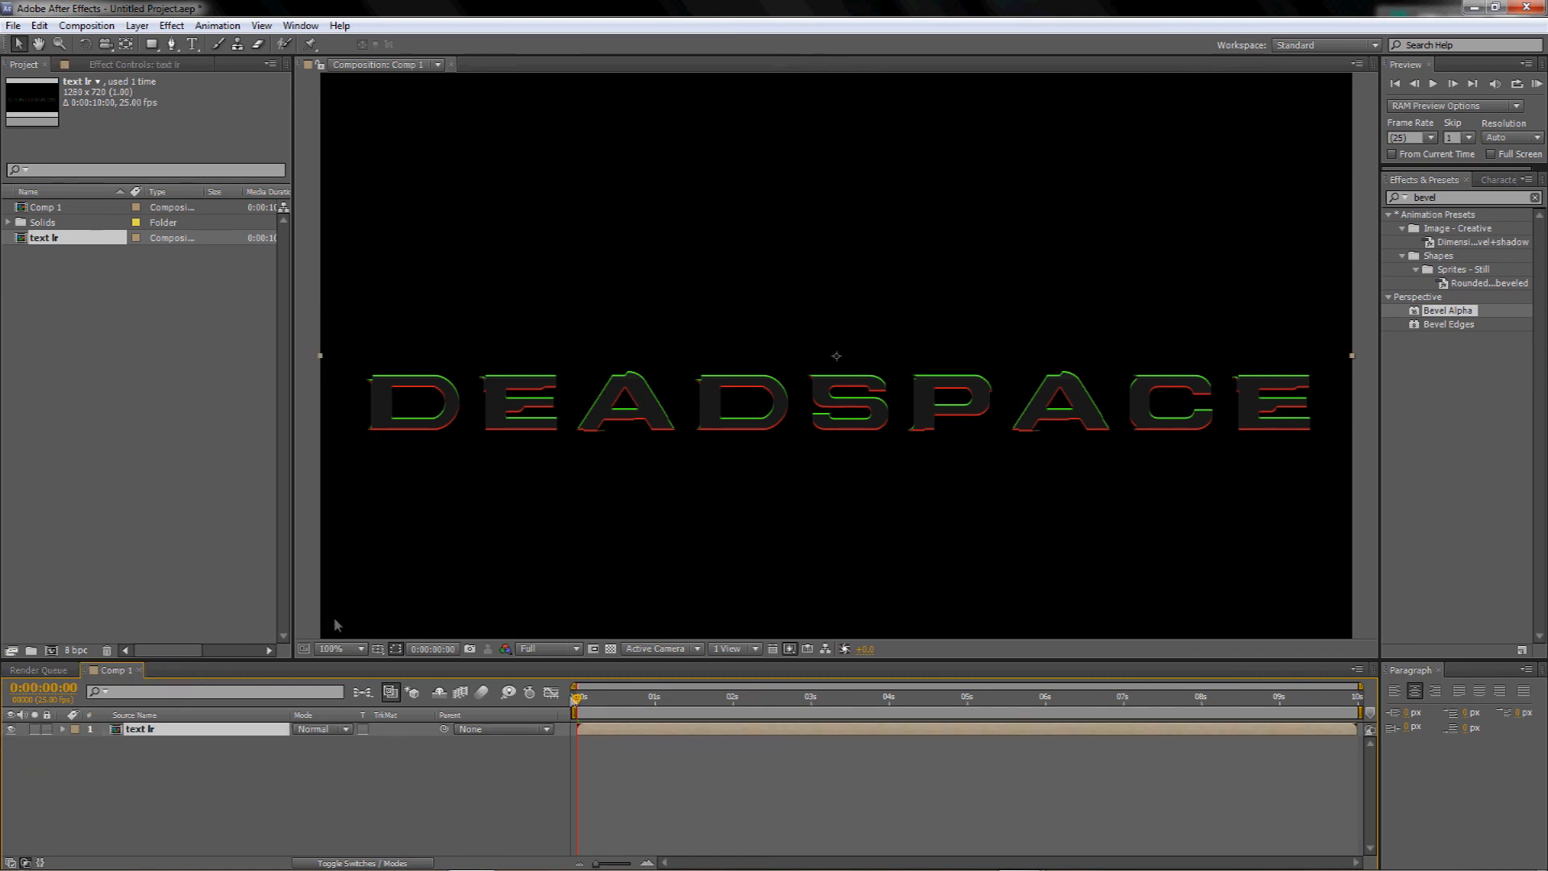